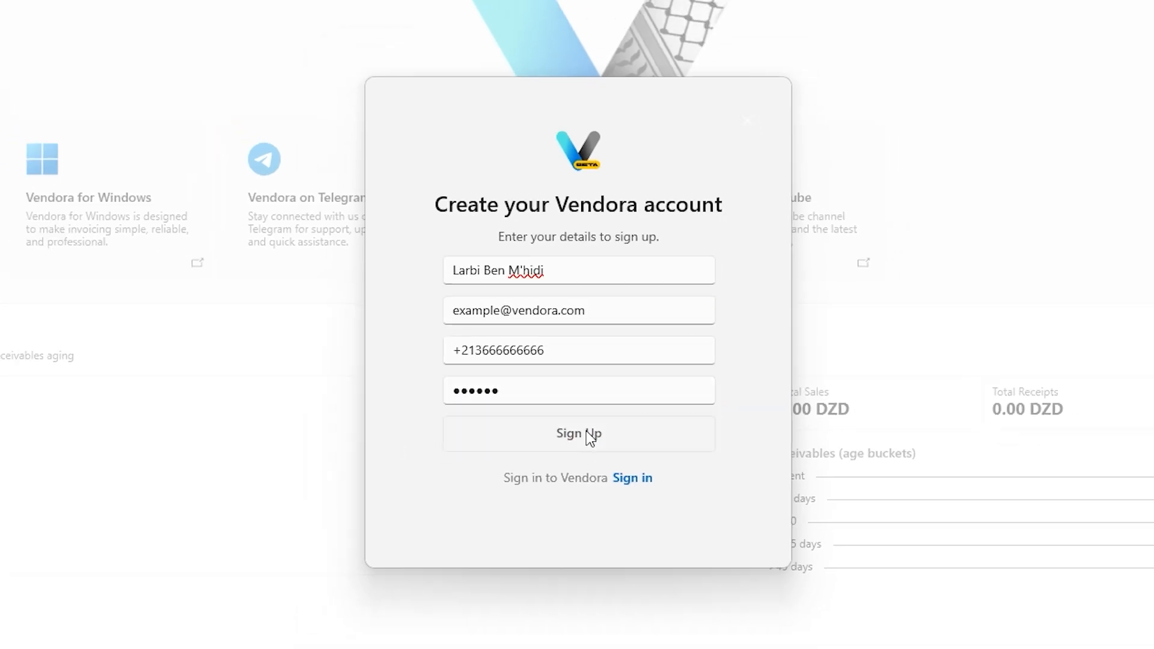
- Complete the sign-up, check the account details showing active with no plan, then go to Settings
left_click(582, 449)
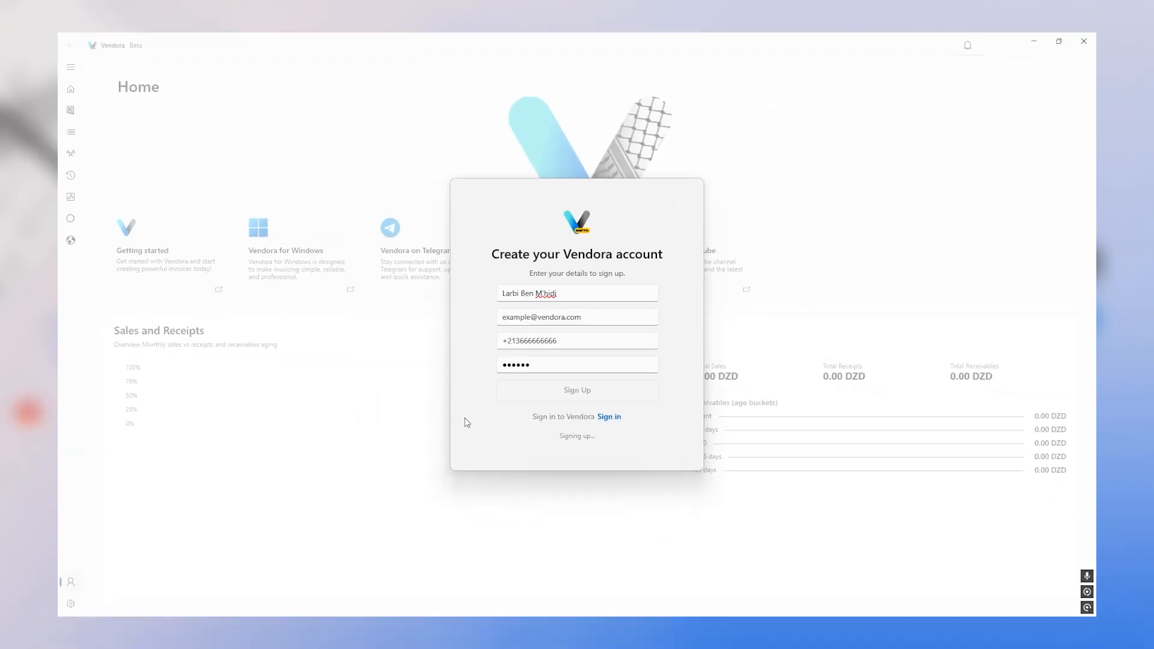
left_click(70, 69)
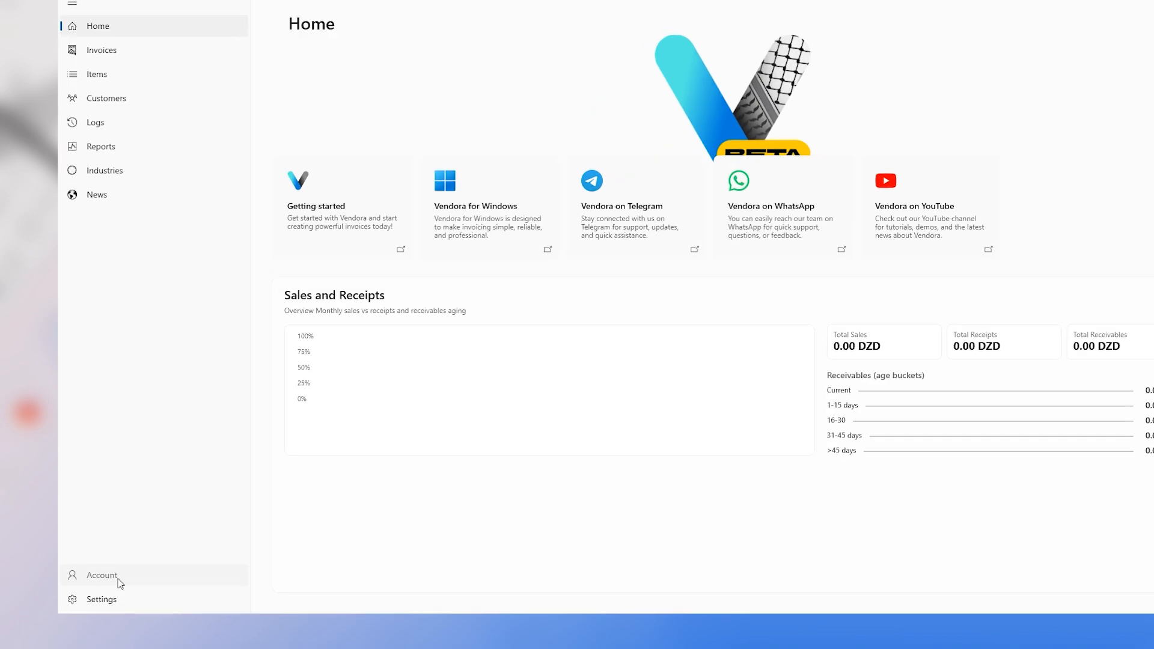
left_click(118, 581)
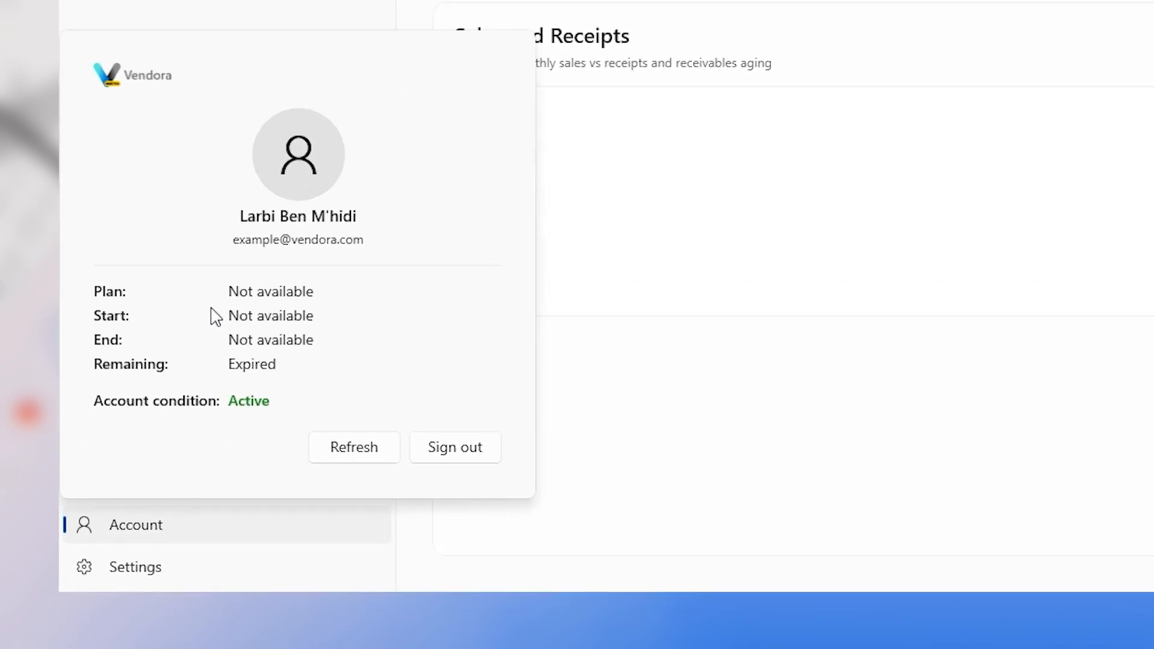
left_click(182, 574)
left_click(183, 574)
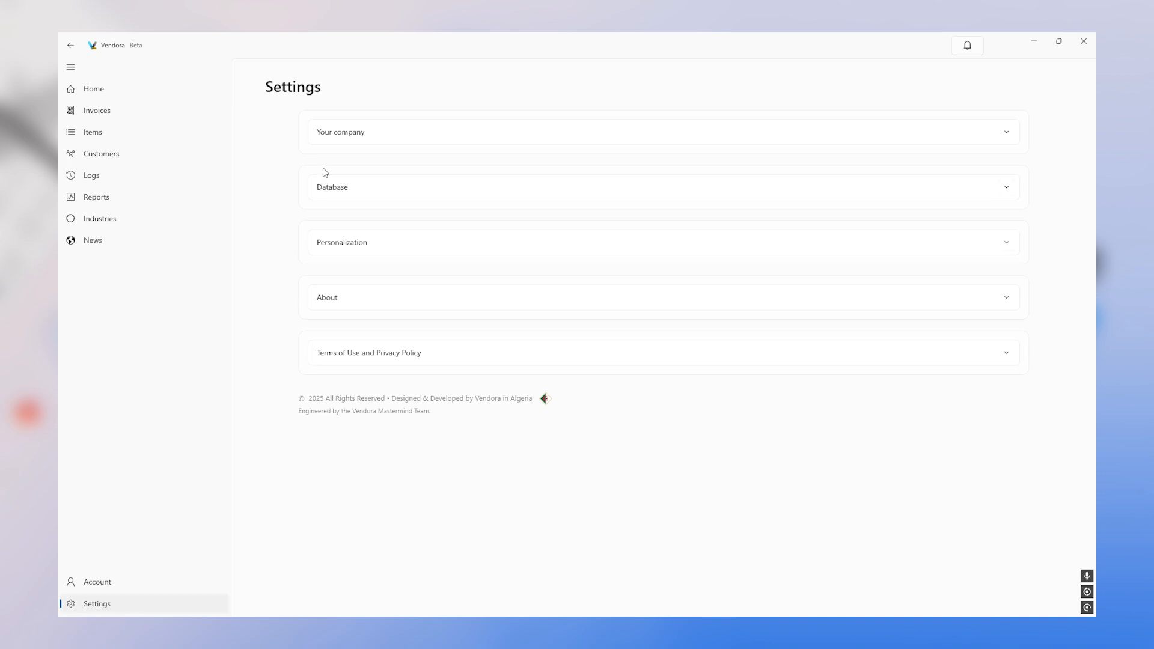
- Fill in tax options TVA1 10%, TVA2 16% and TVA3 19% and save them
left_click(426, 136)
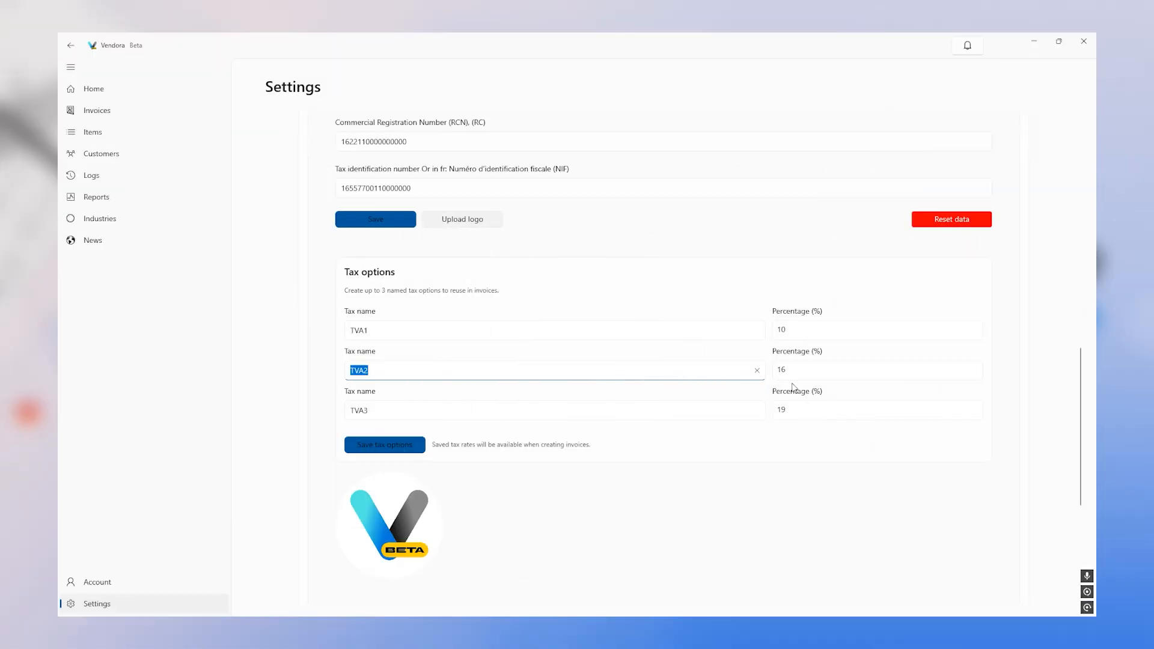
key("Tab")
key("Tab")
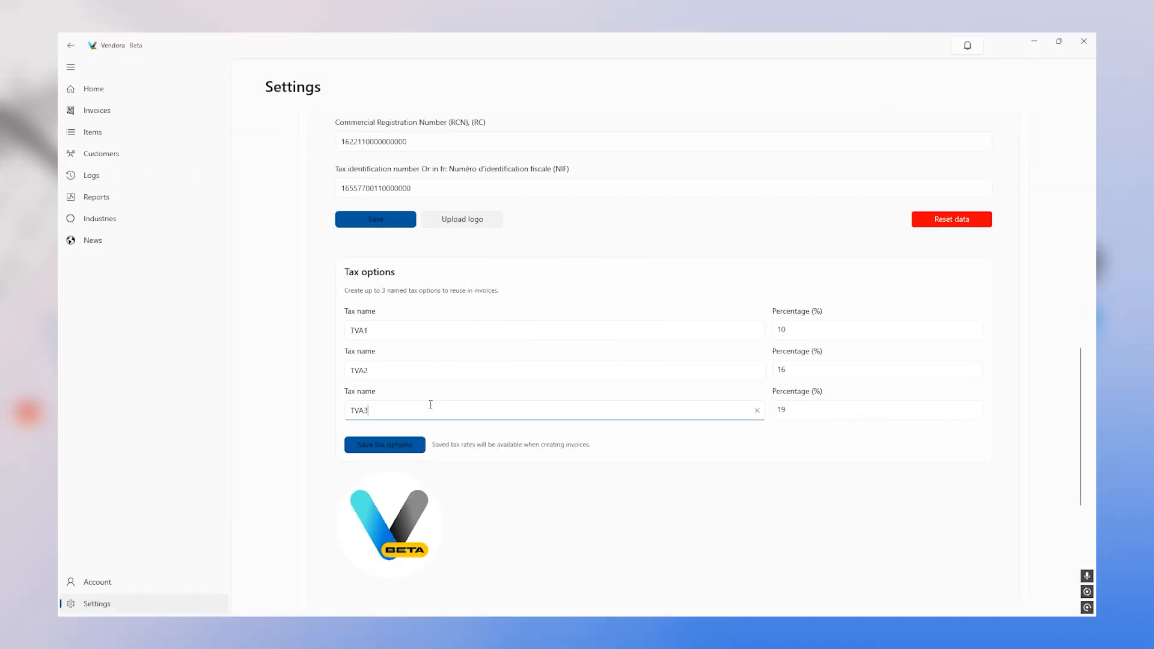
left_click(792, 409)
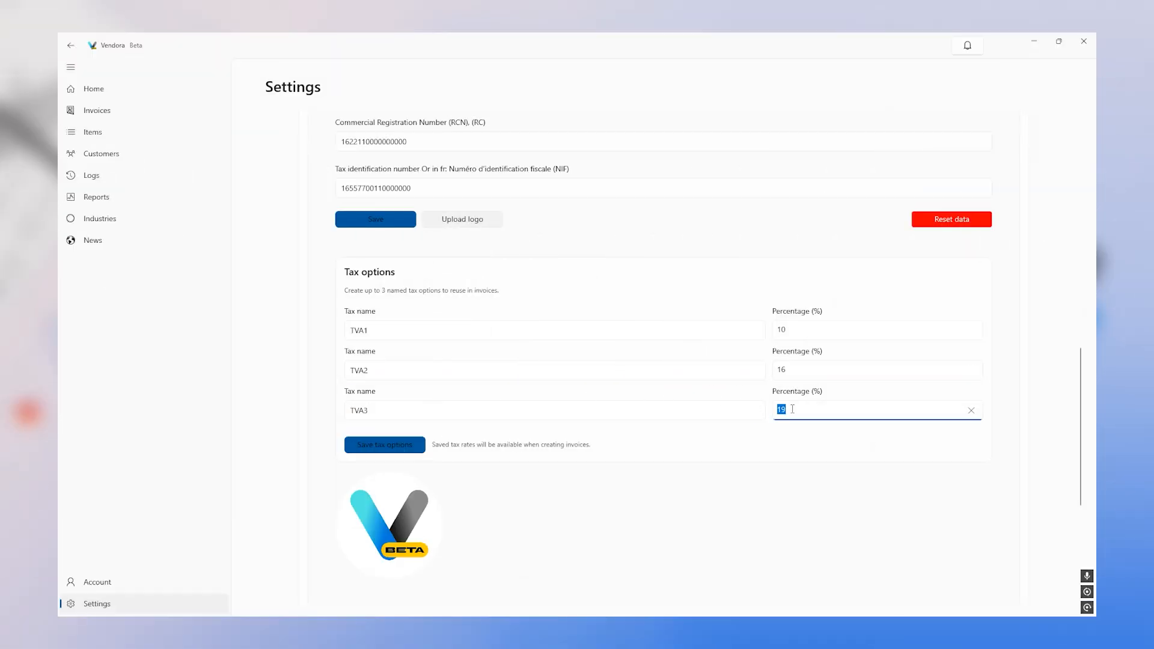
left_click(384, 445)
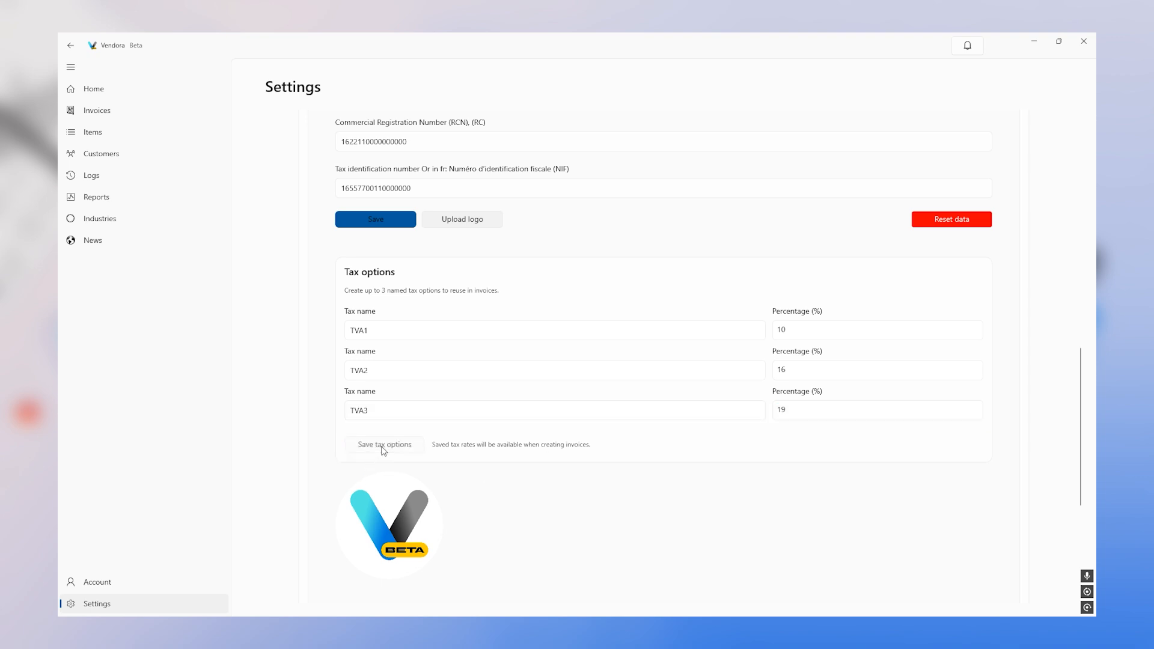
- Save the company details and collapse the company section
scroll(444, 331, "up", 4)
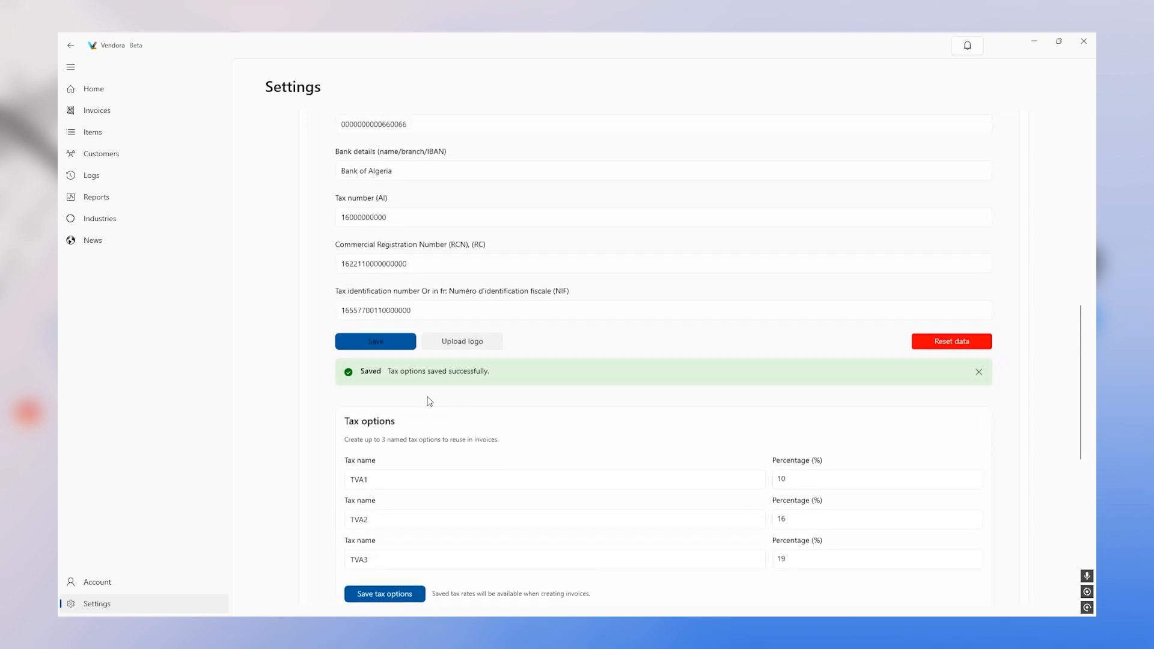
left_click(378, 368)
left_click(359, 247)
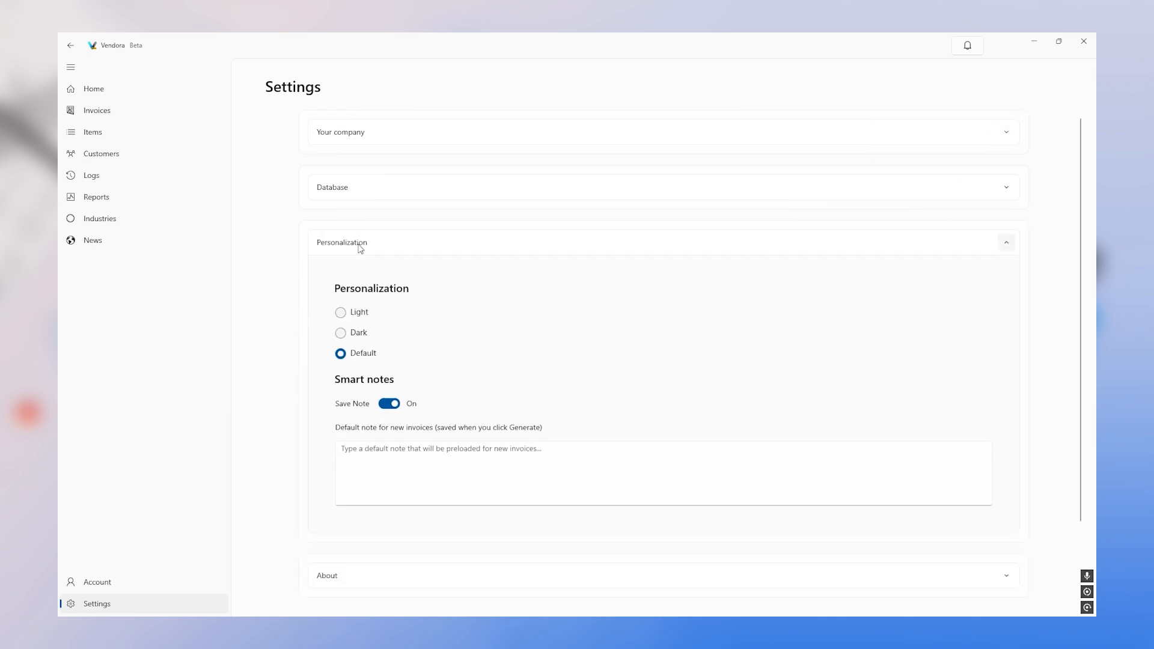
- Try the Dark theme, return to Light and Default, and begin the default invoice note
left_click(341, 334)
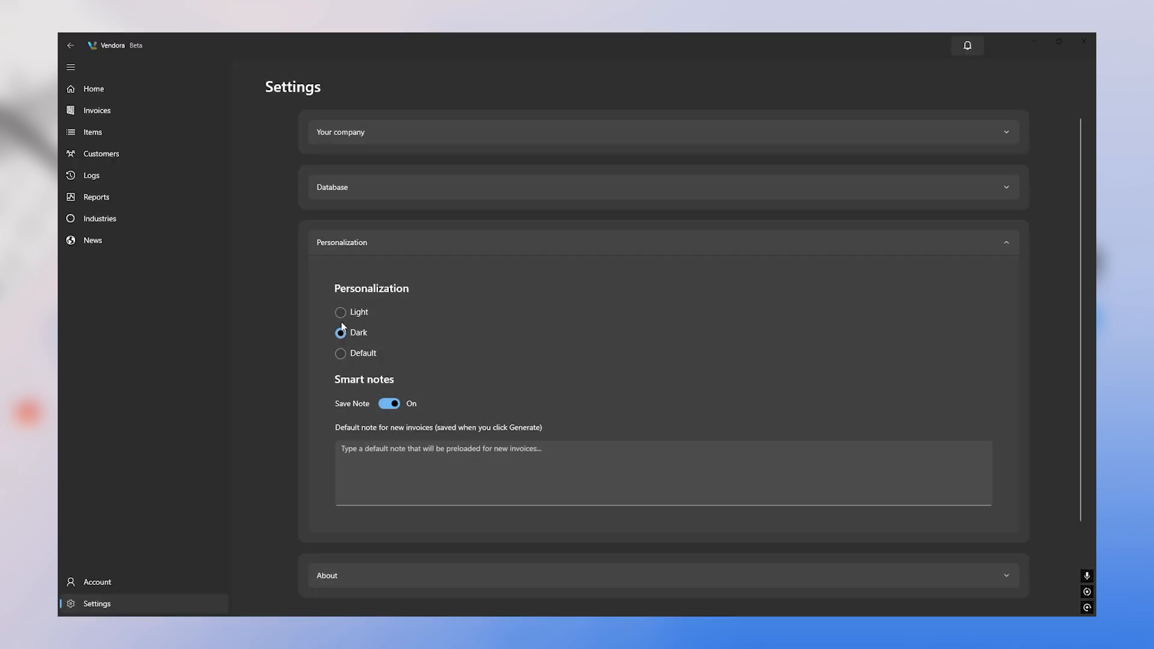
left_click(341, 314)
left_click(341, 354)
left_click(508, 452)
type("T")
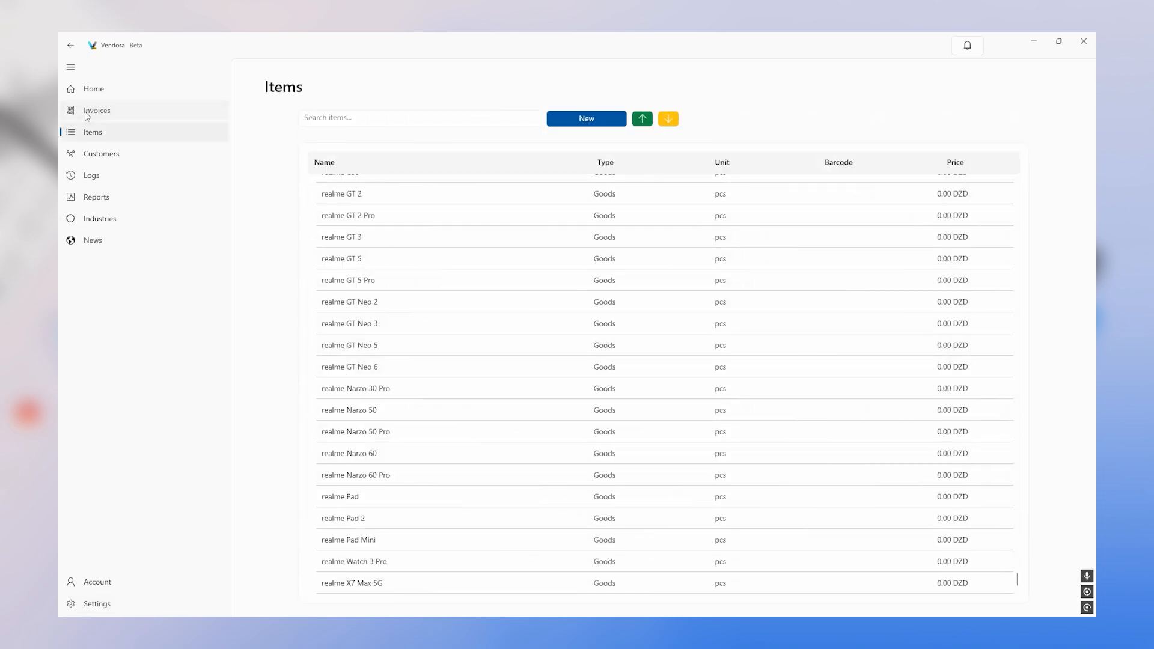
- Start a new invoice and quick-add a customer with their full name and phone number
left_click(90, 111)
left_click(70, 67)
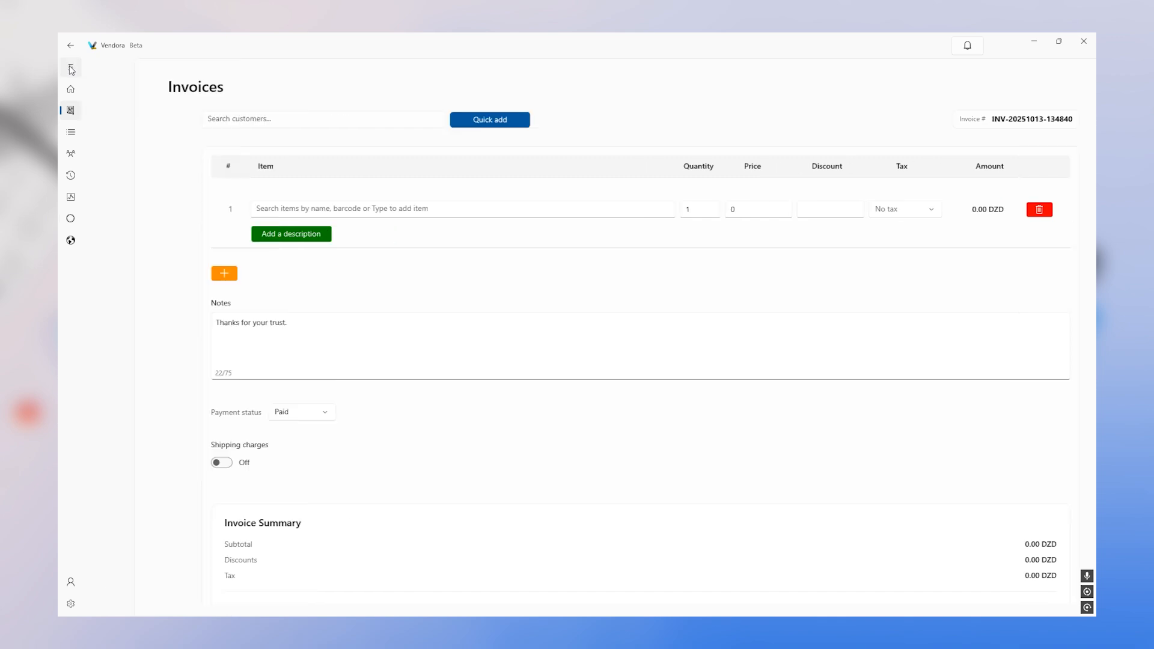
left_click(346, 119)
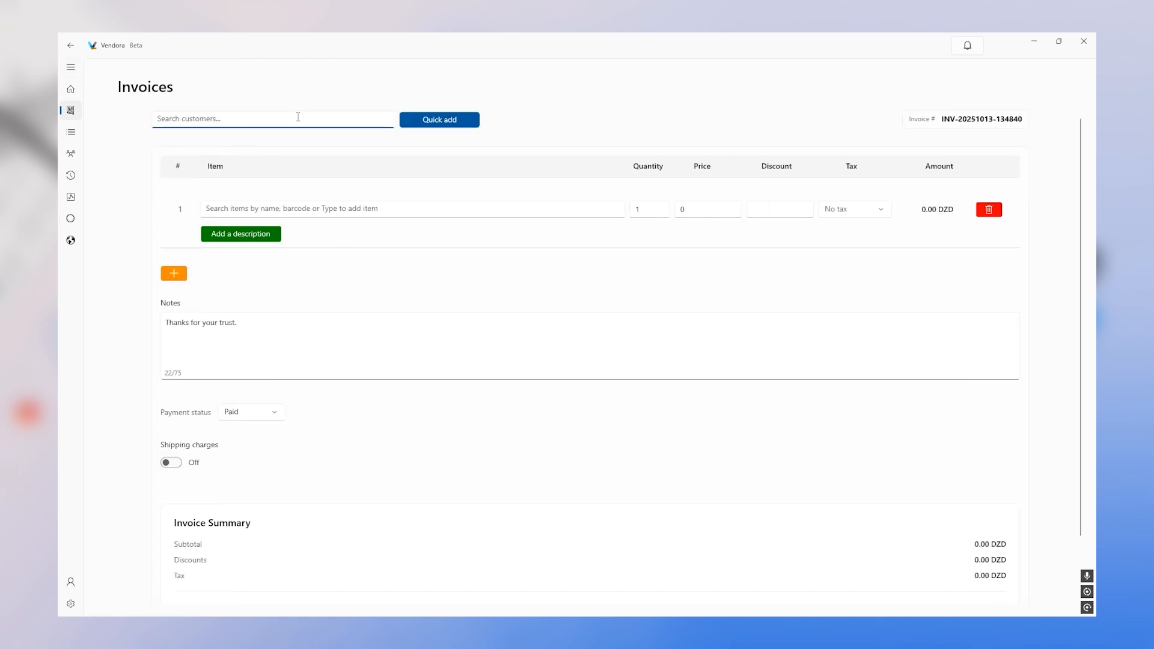
left_click(443, 125)
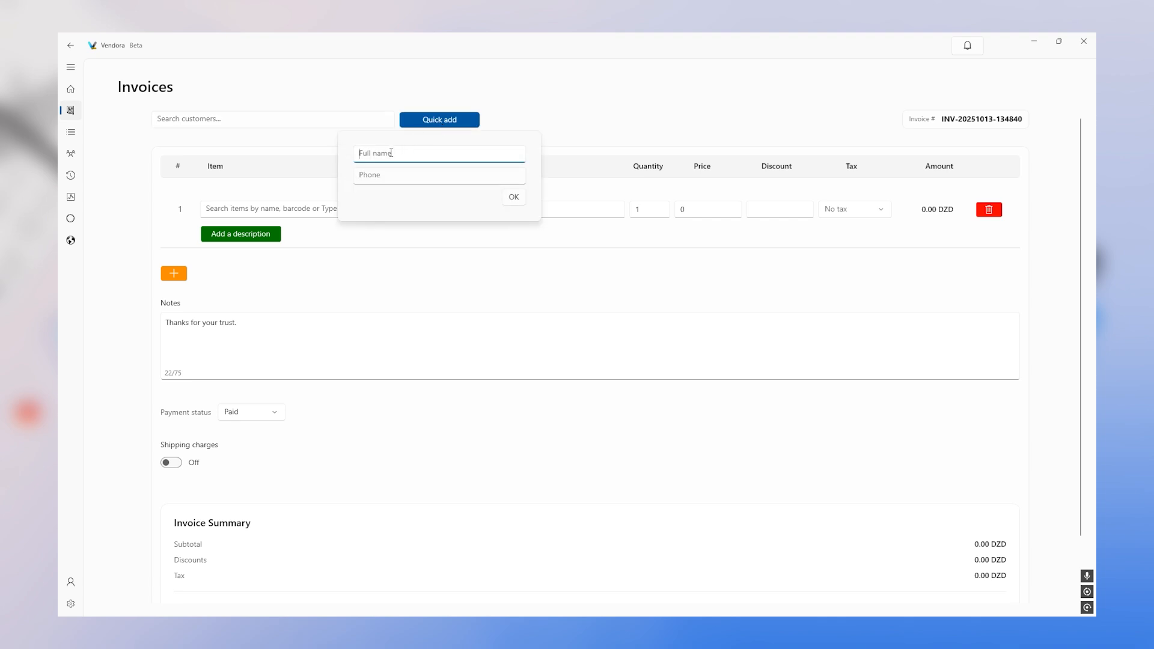
type("Will Smith FF")
left_click(375, 176)
left_click(514, 197)
- Search 'Apple iphone' and pick Apple iPhone 17 Pro Max as the first item
left_click(283, 209)
type("Appl")
type("e iphone")
scroll(323, 329, "down", 7)
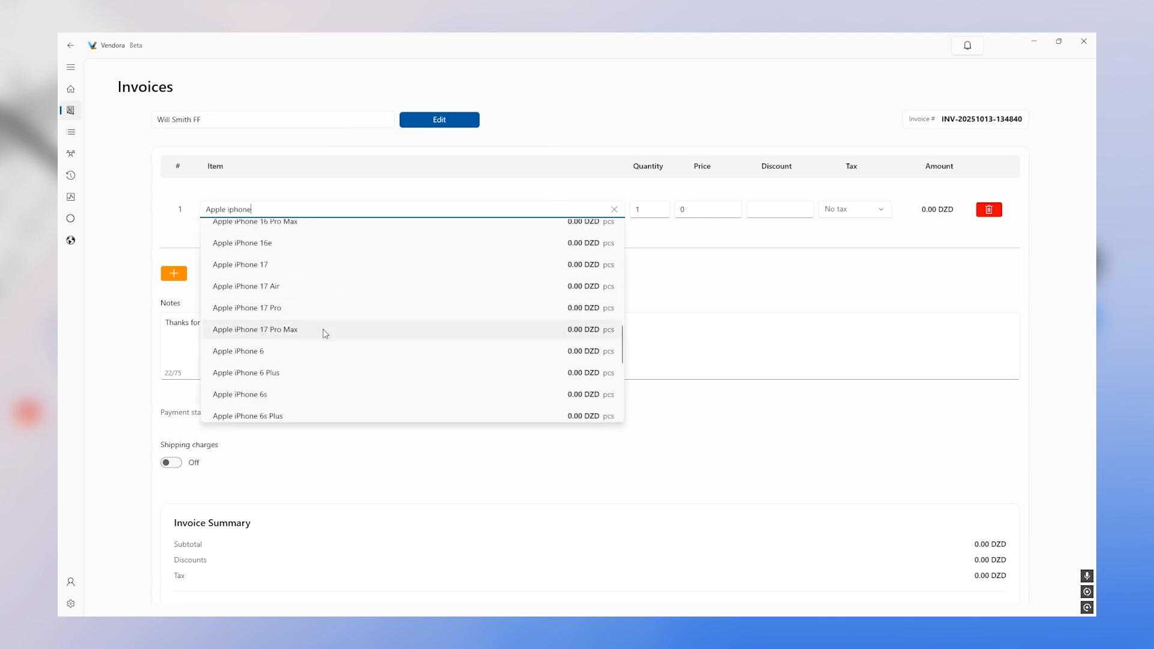
left_click(323, 329)
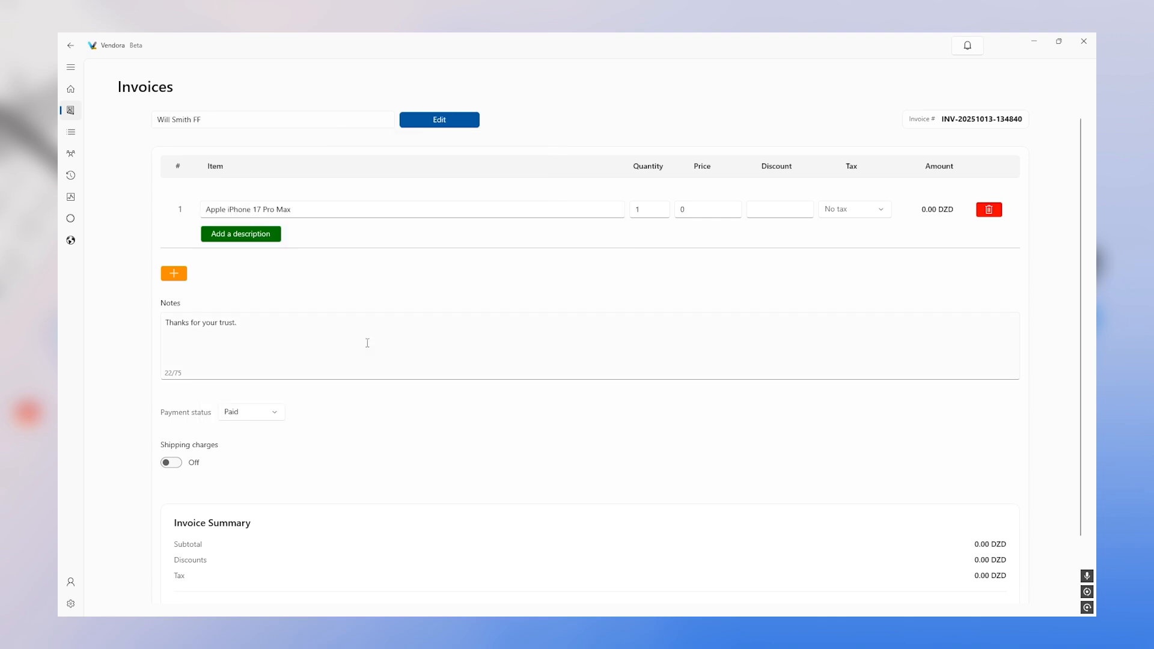
- Enter the iPhone's price of 250000 and 2500 discount, and choose its tax option
left_click(686, 210)
type("250000")
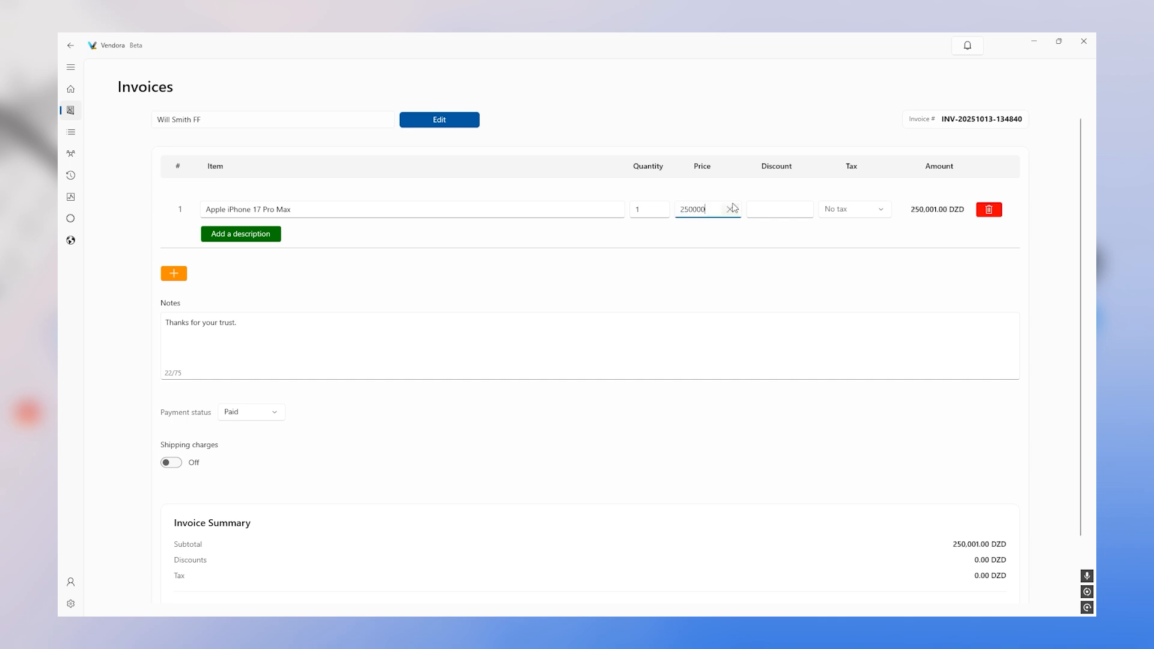
left_click(764, 207)
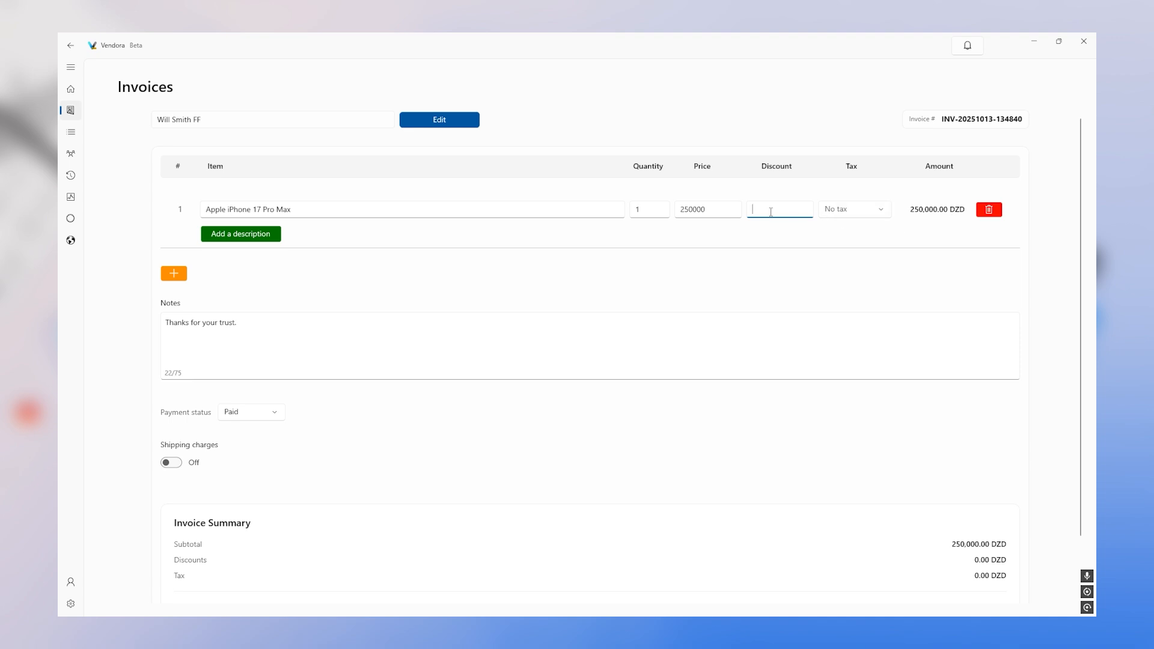
type("2500")
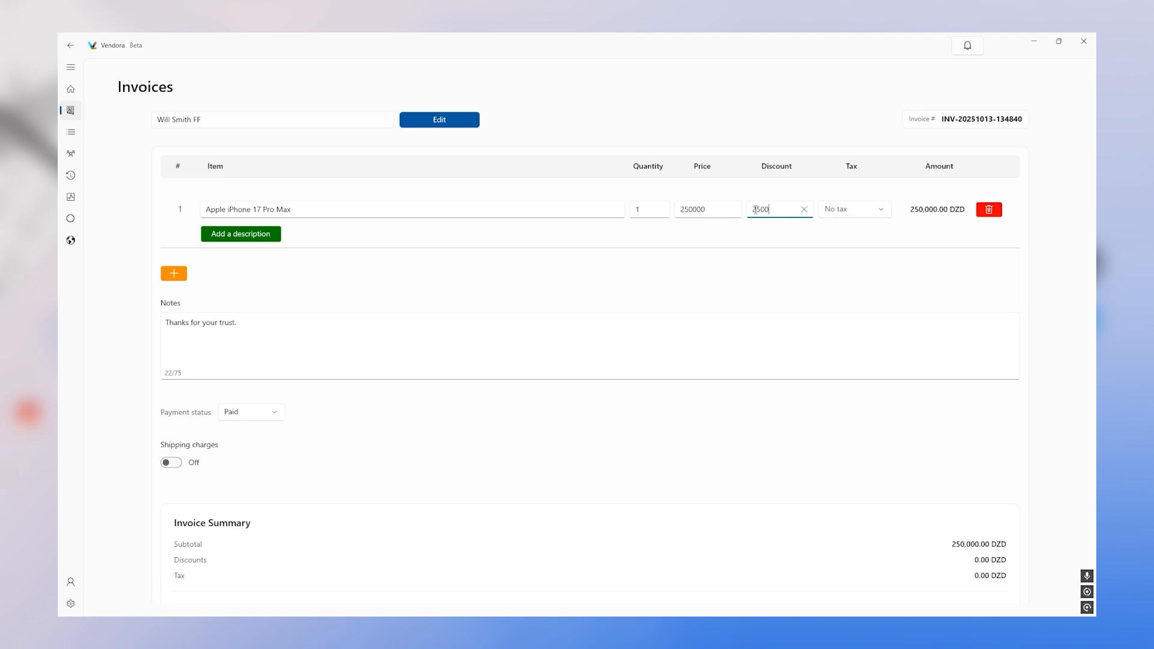
left_click(836, 211)
left_click(848, 227)
left_click(859, 211)
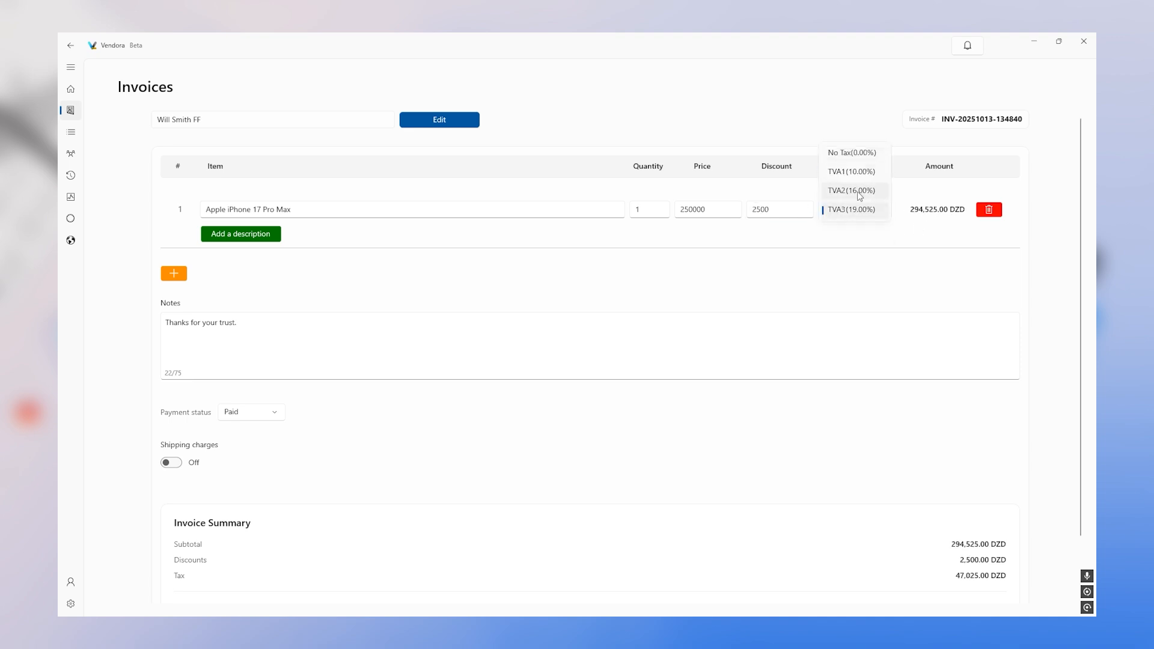
left_click(864, 154)
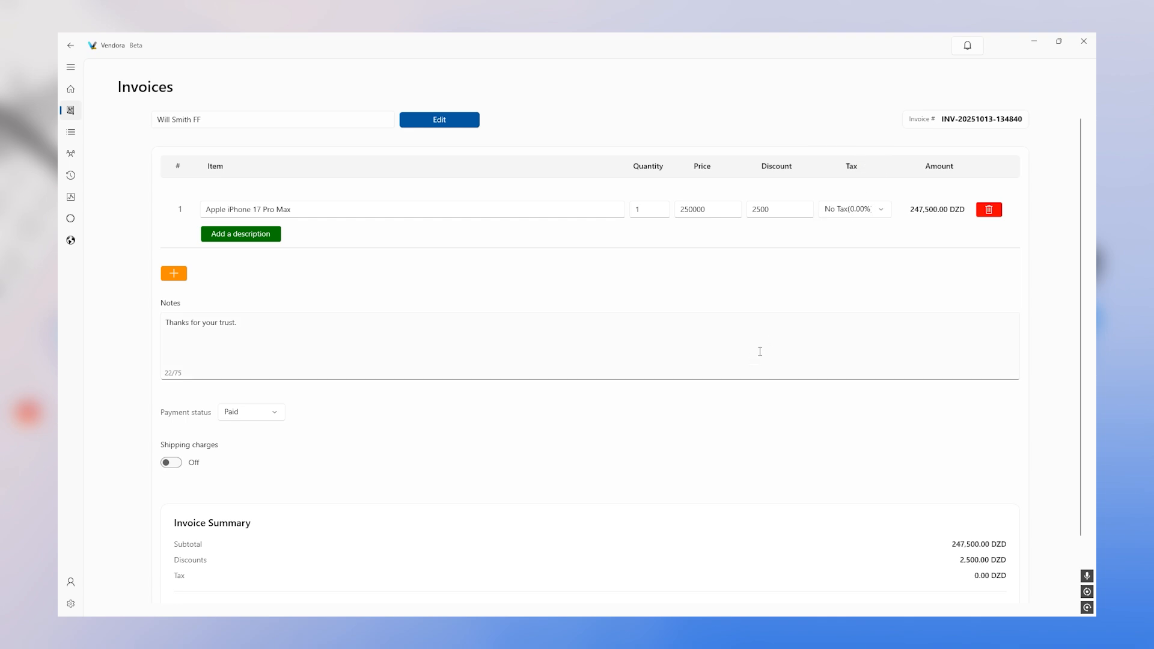
- Re-enter the iPhone's 2500 discount and add a second item line for the charger
left_click(785, 211)
left_click(803, 210)
left_click(889, 315)
left_click(776, 210)
type("2500")
left_click(565, 317)
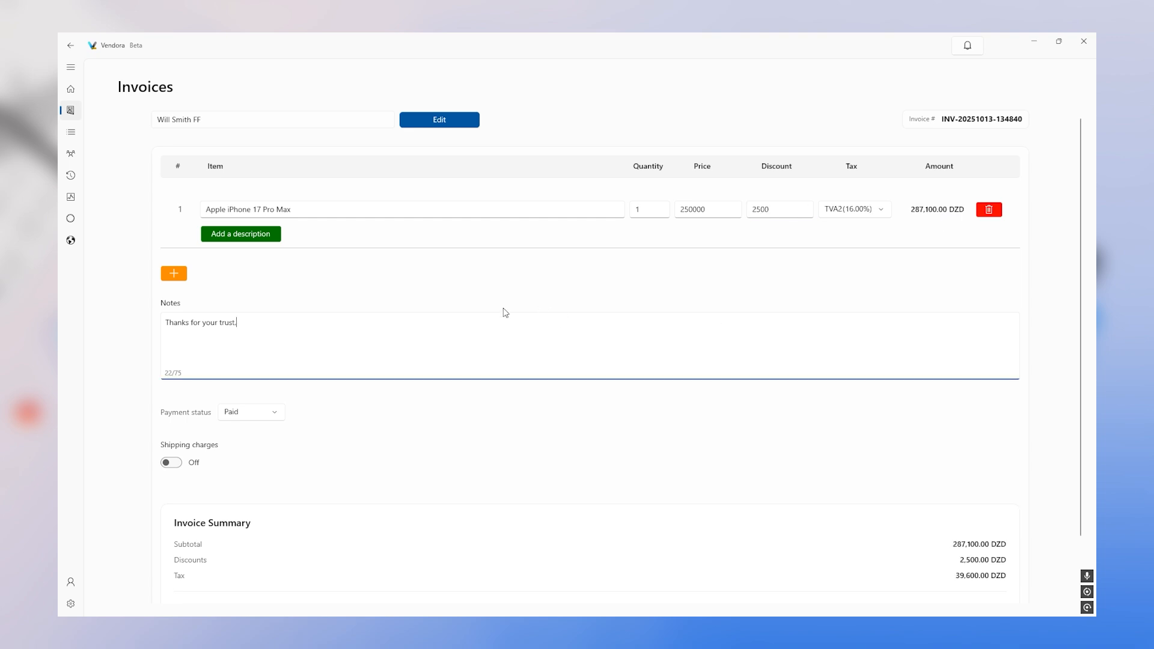
left_click(178, 273)
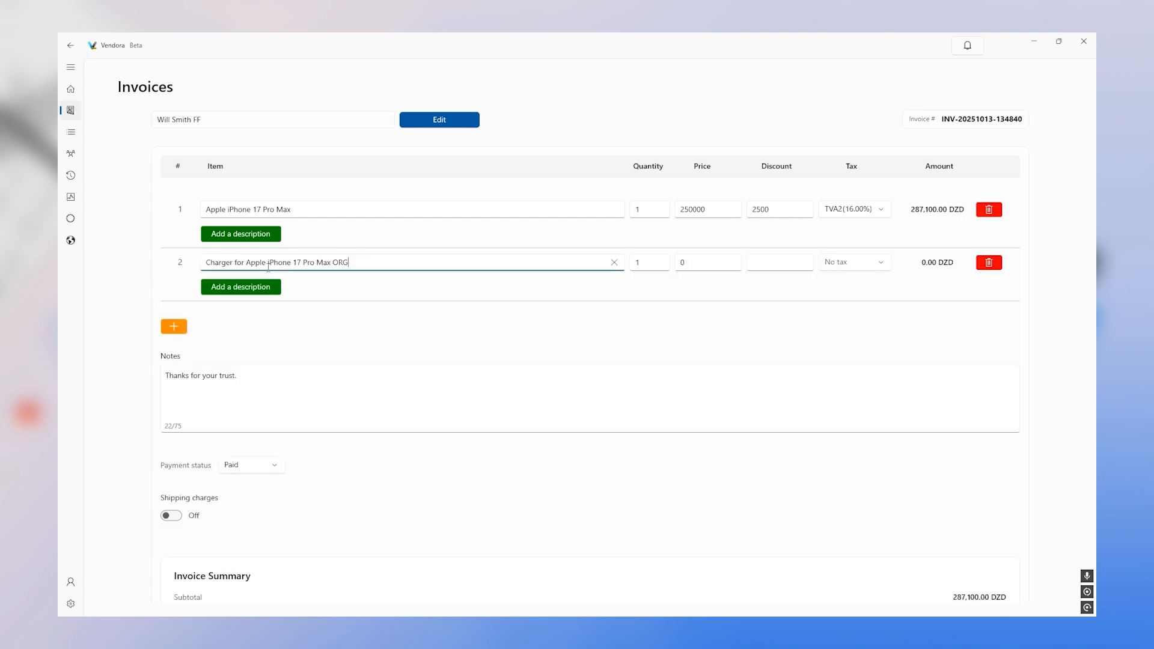
- Attach an IMEI1 description with its serial number to the iPhone line
left_click(246, 235)
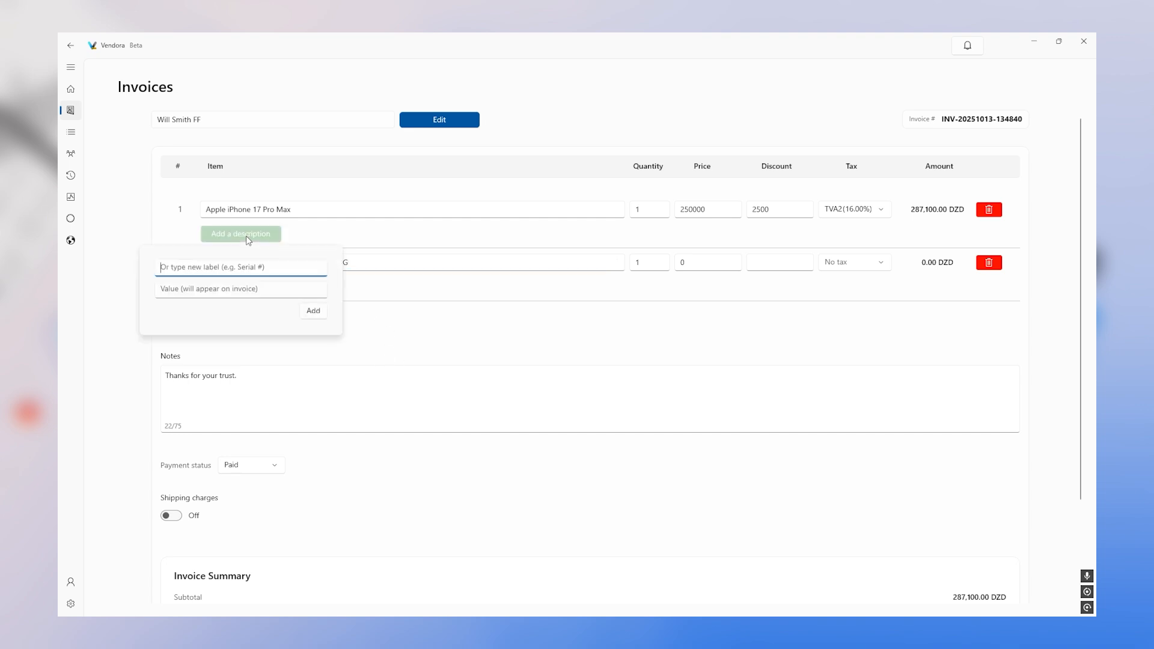
type("I")
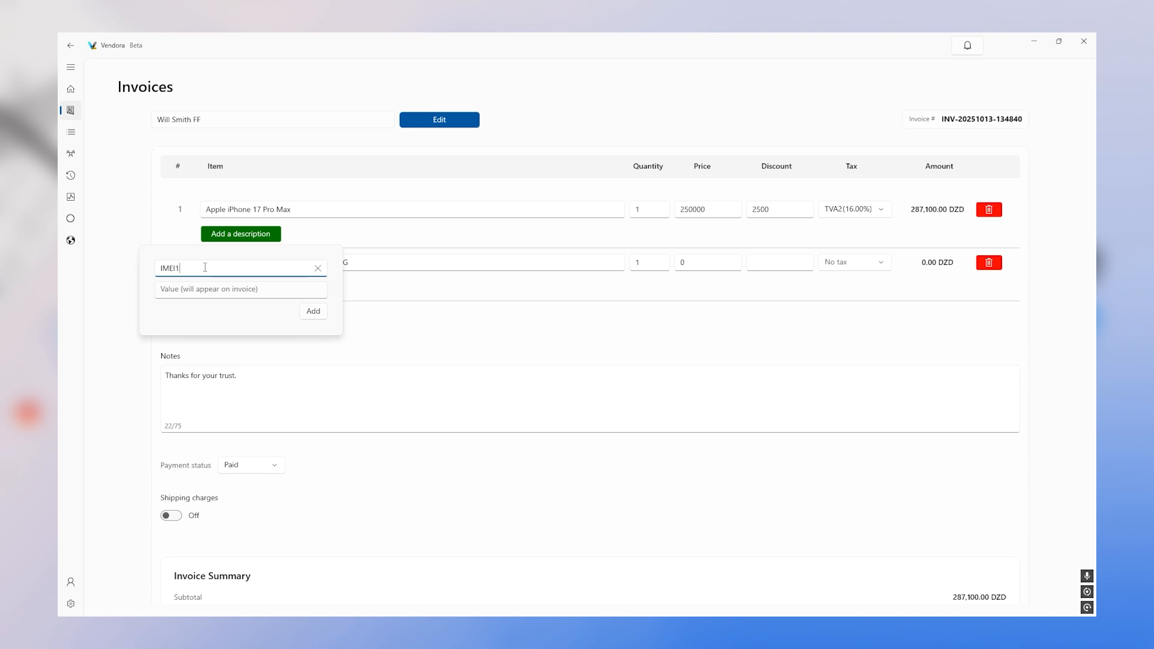
type("MEI1")
left_click(223, 289)
type("35000000000000001")
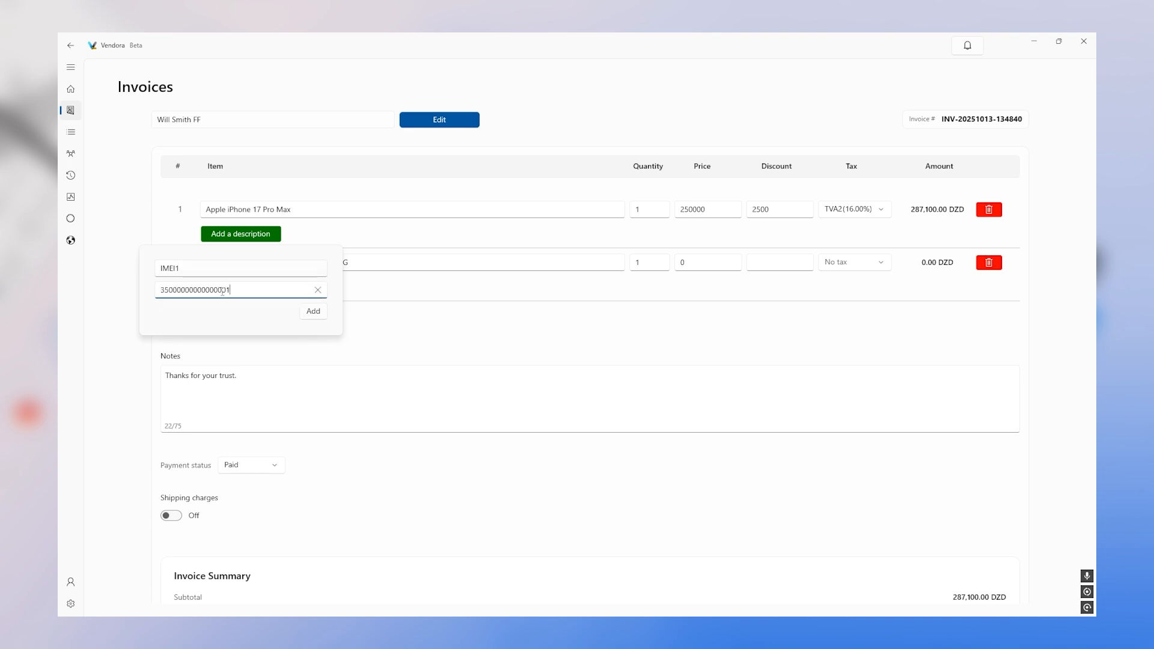
key("ctrl+a")
left_click(311, 311)
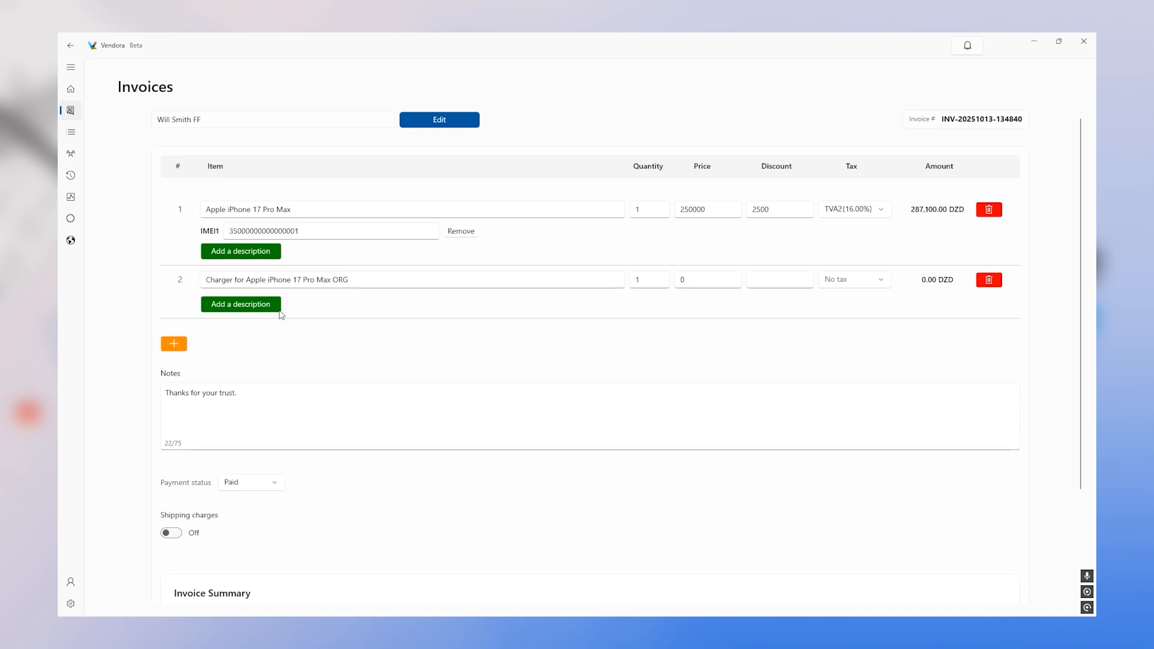
- Attach a second IEMI2 description to the iPhone and add a third item line
left_click(232, 252)
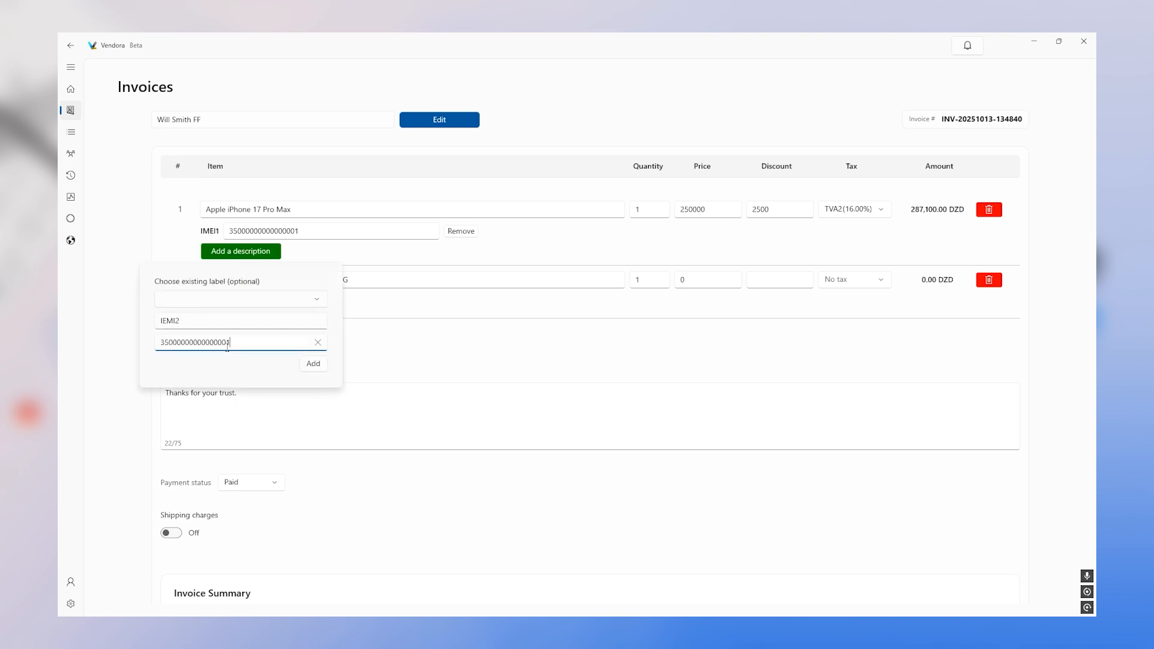
left_click(315, 365)
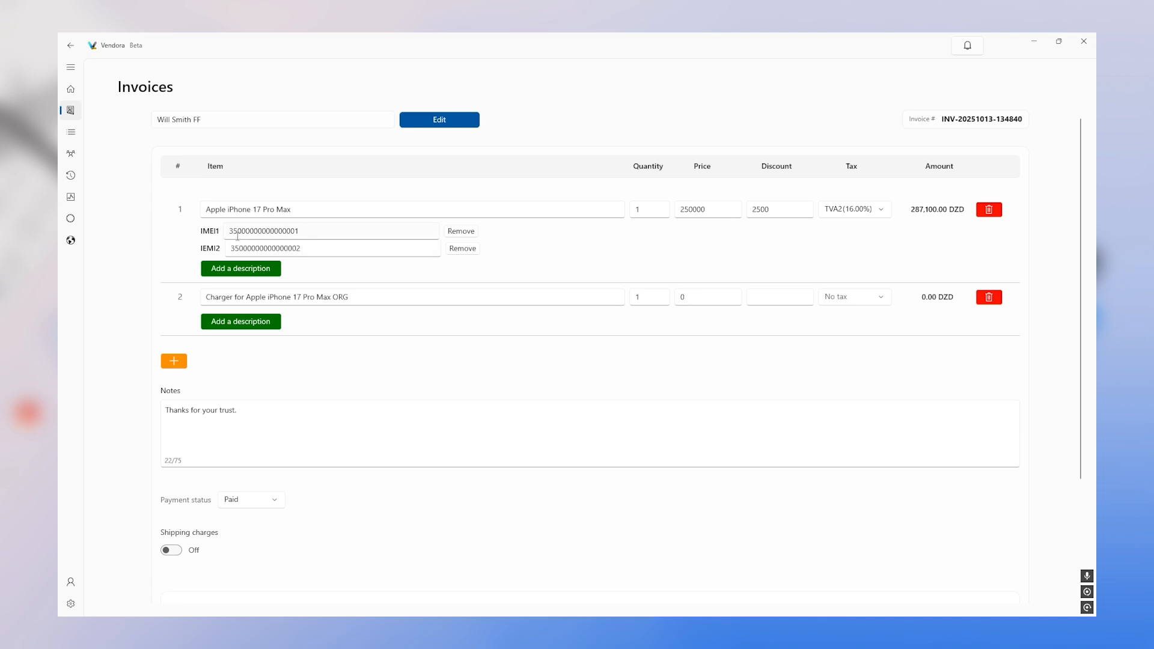
left_click(173, 361)
- Name the third item 'Screen protector for Apple iPhone 17 Pro Max'
left_click(271, 350)
type("s")
key("BackSpace")
type("Screen protector for Apple iPhone 17 Pro Max")
- Price the charger at 15000 and apply the 10% TVA1 tax to it
left_click(708, 297)
type("15000")
left_click(760, 295)
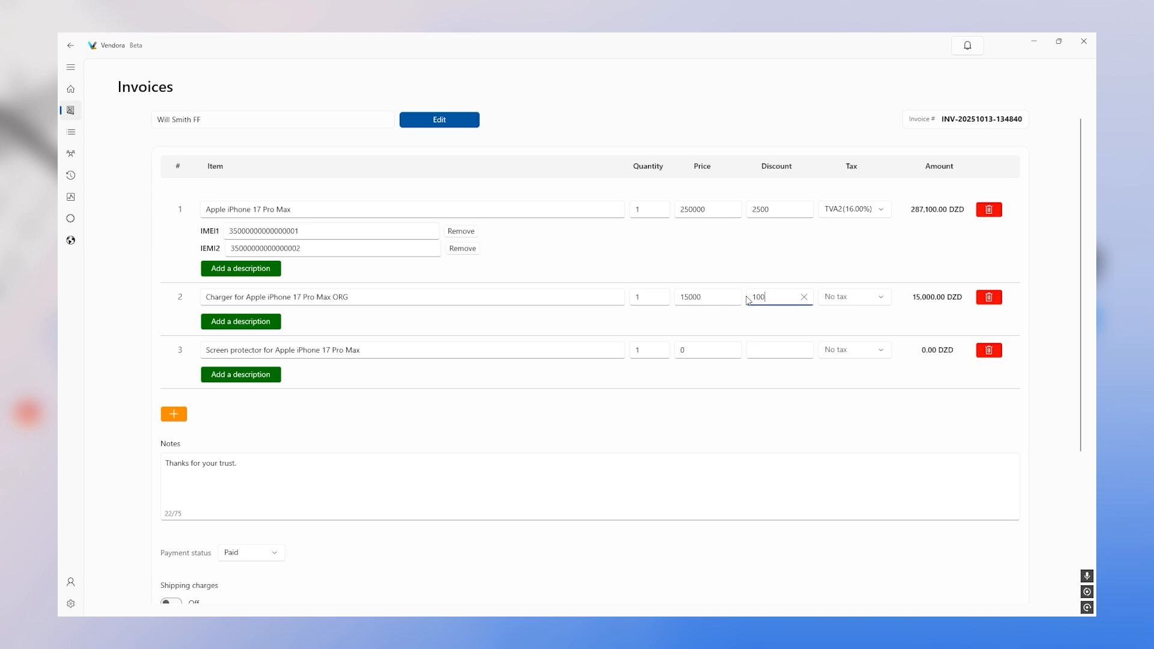
left_click(864, 298)
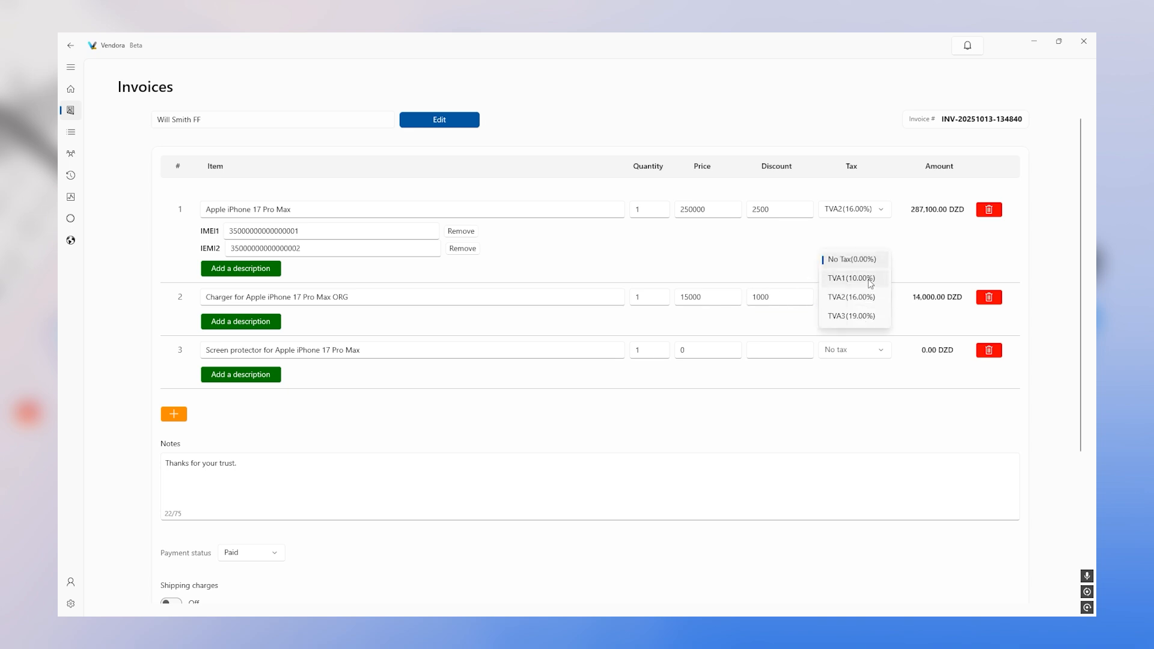
left_click(866, 277)
- Price the screen protector at 5000 with a 1000 discount and TVA1 10% tax
left_click(694, 354)
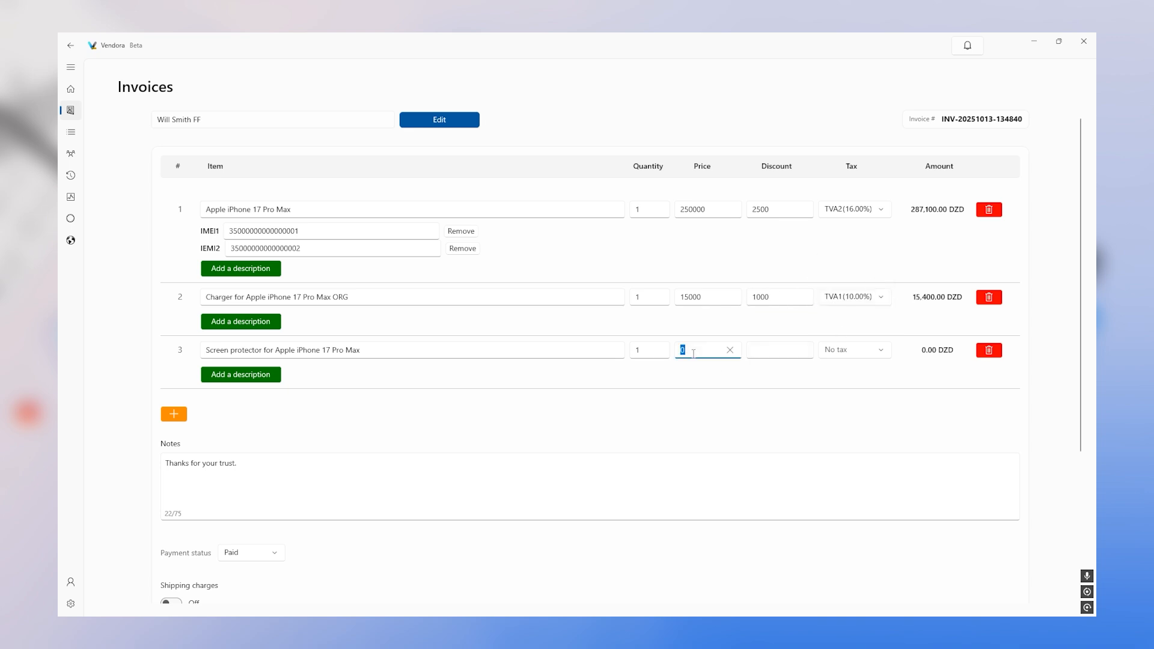
type("5000")
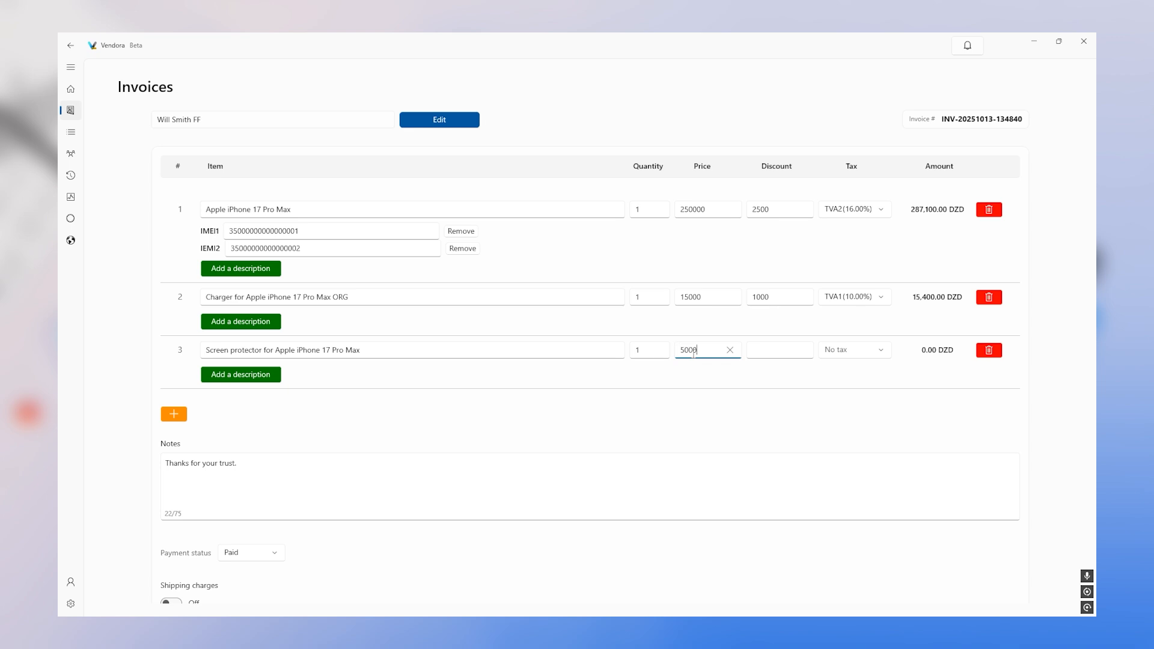
left_click(755, 348)
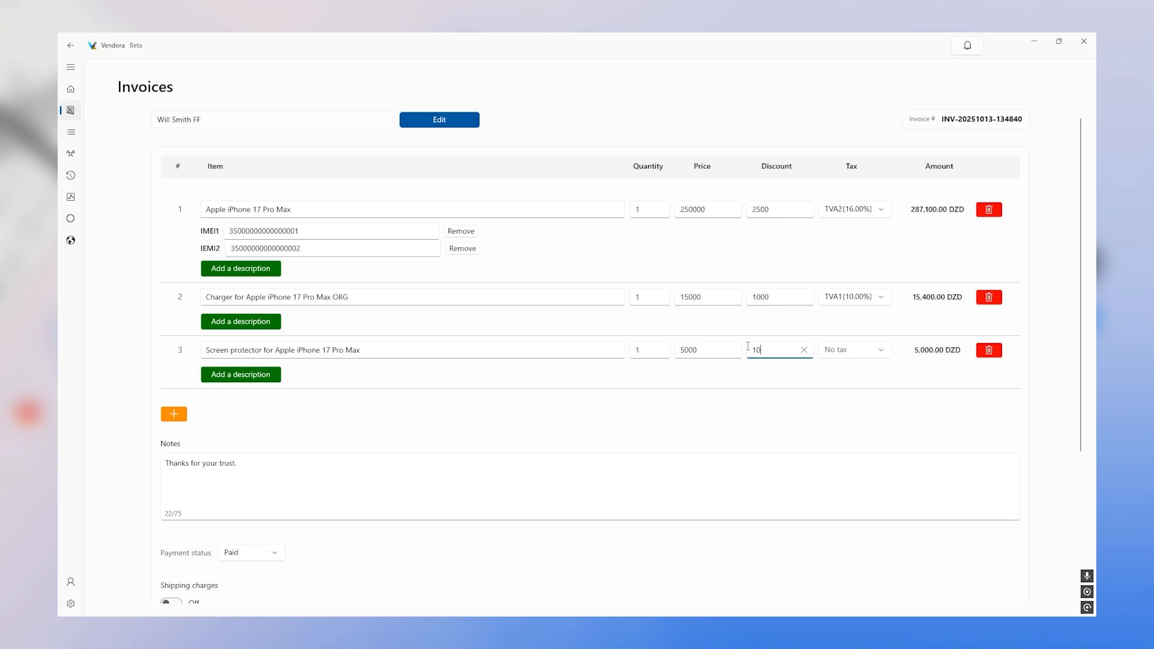
type("1000")
left_click(841, 349)
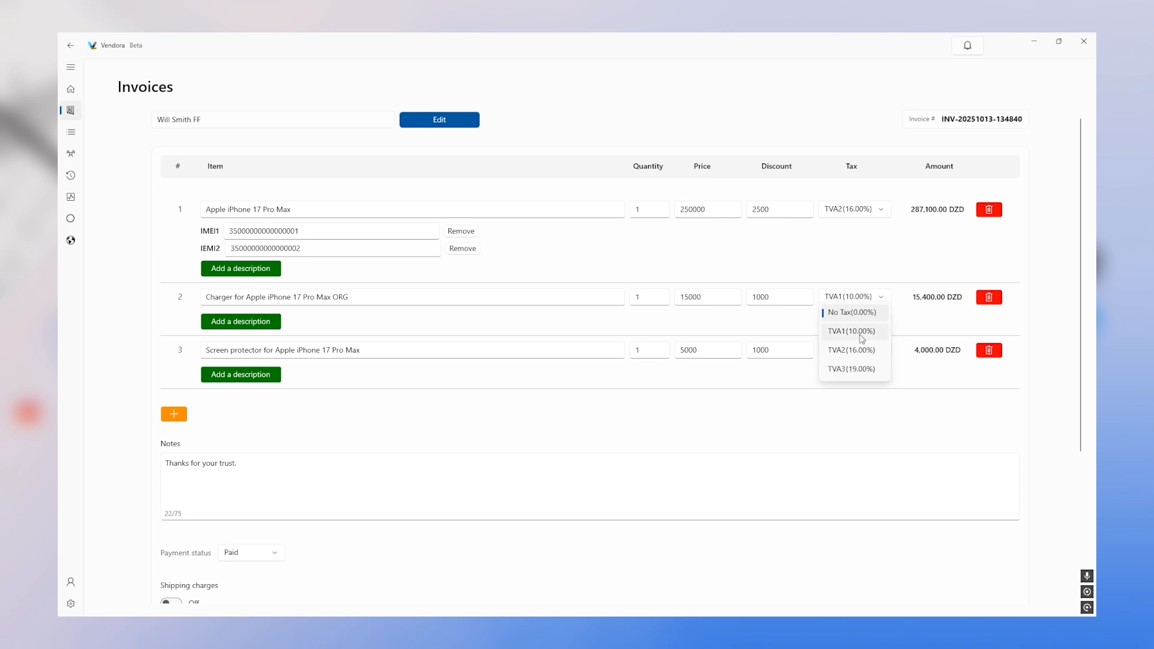
left_click(848, 329)
scroll(394, 371, "down", 3)
- Try Partly paid with a 1 December 2025 due date and 250000 already paid
left_click(275, 348)
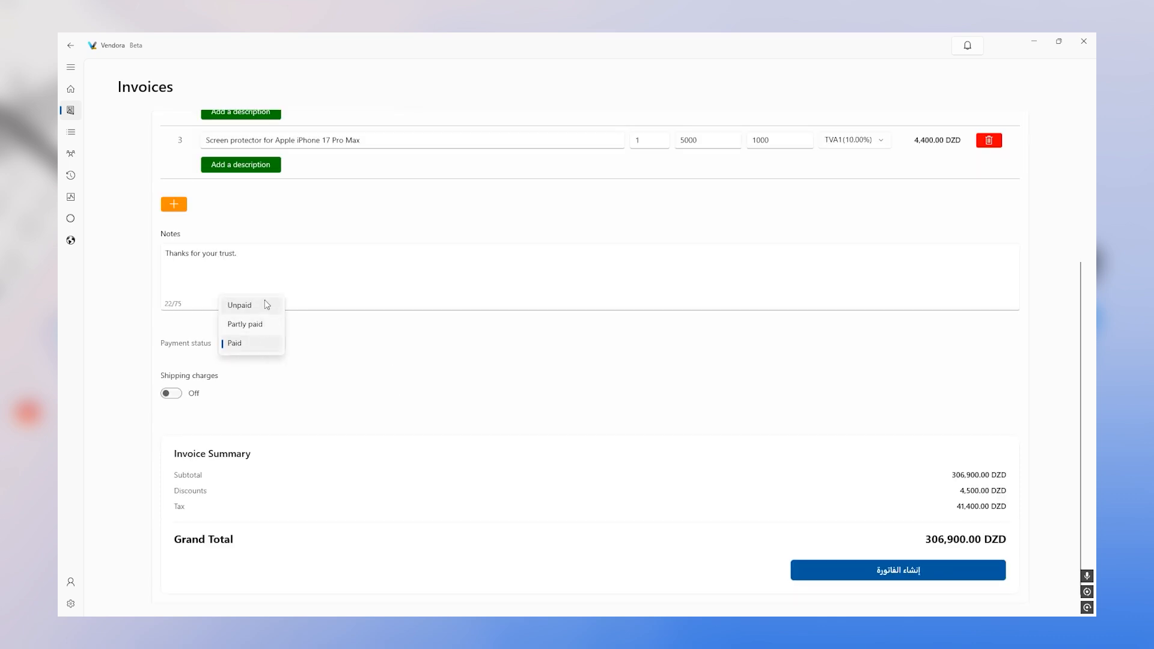
left_click(270, 331)
left_click(360, 344)
left_click(423, 367)
left_click(423, 366)
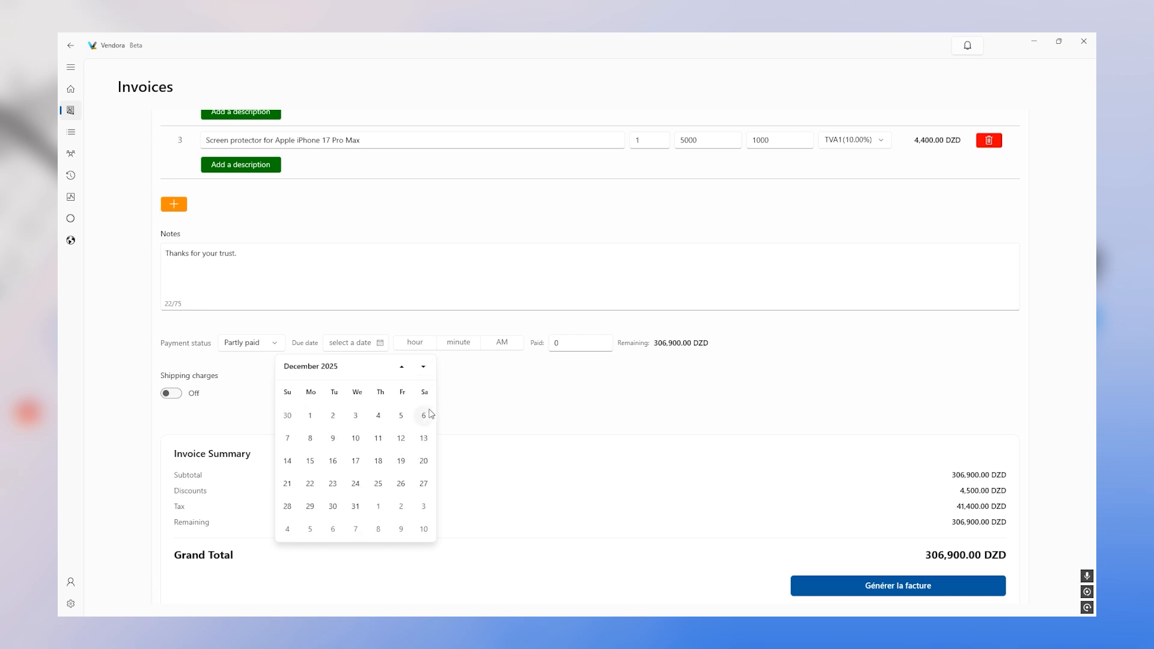
left_click(310, 416)
left_click(558, 344)
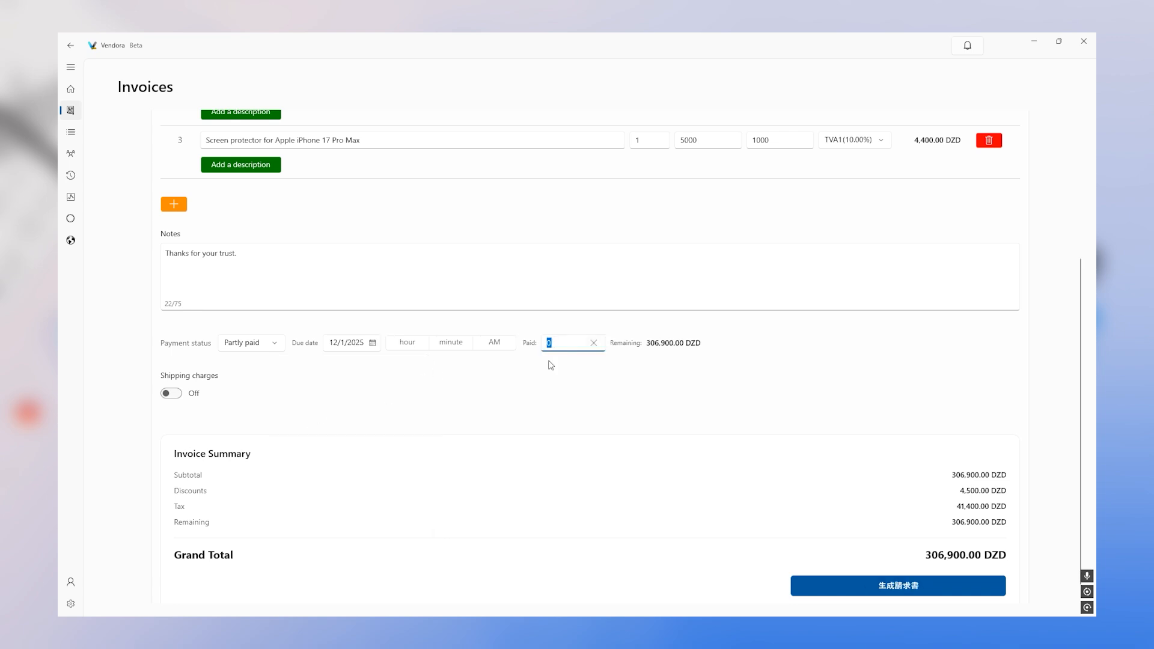
type("25000")
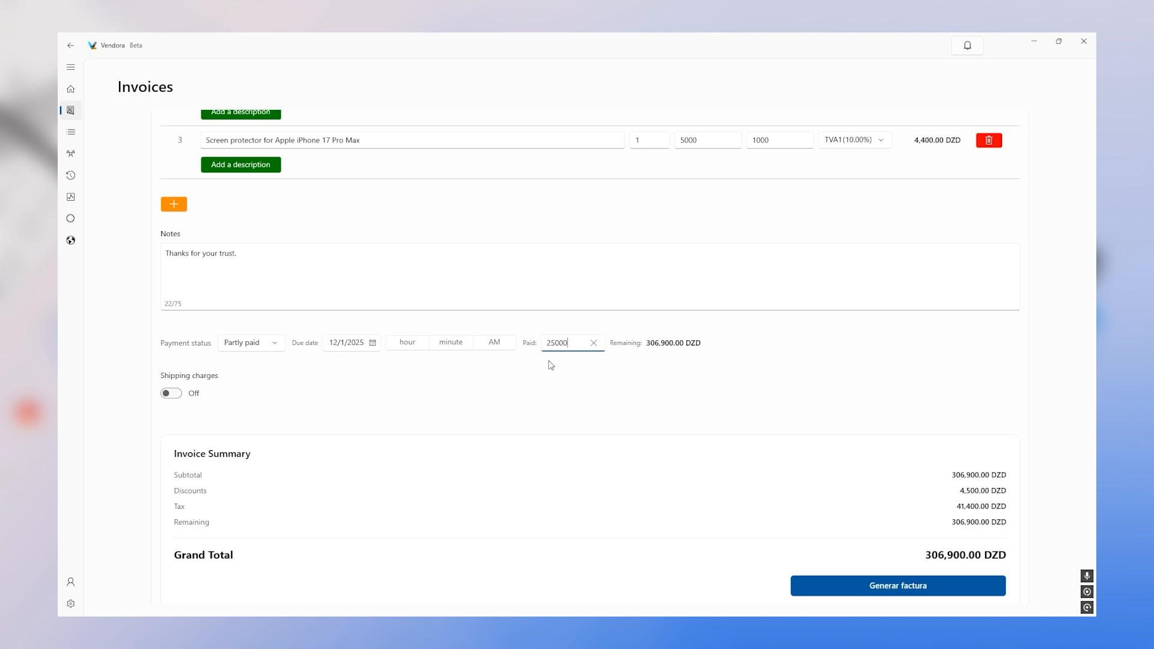
type("0")
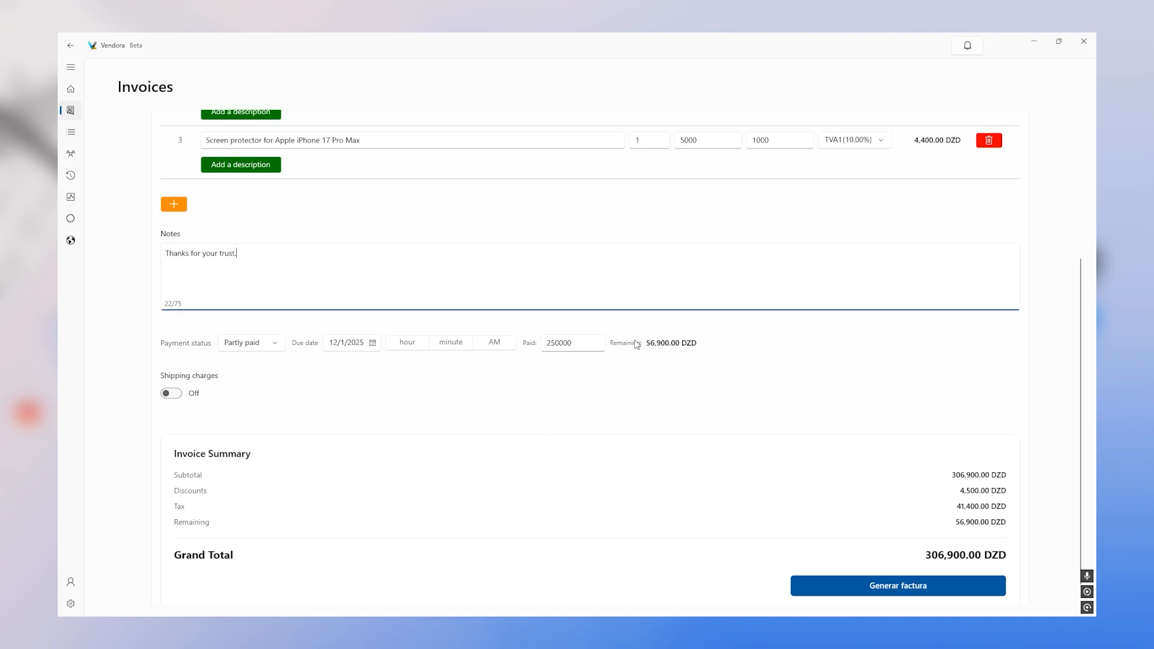
- Set the status back to Paid, add 2500 shipping, and generate the invoice
left_click(279, 349)
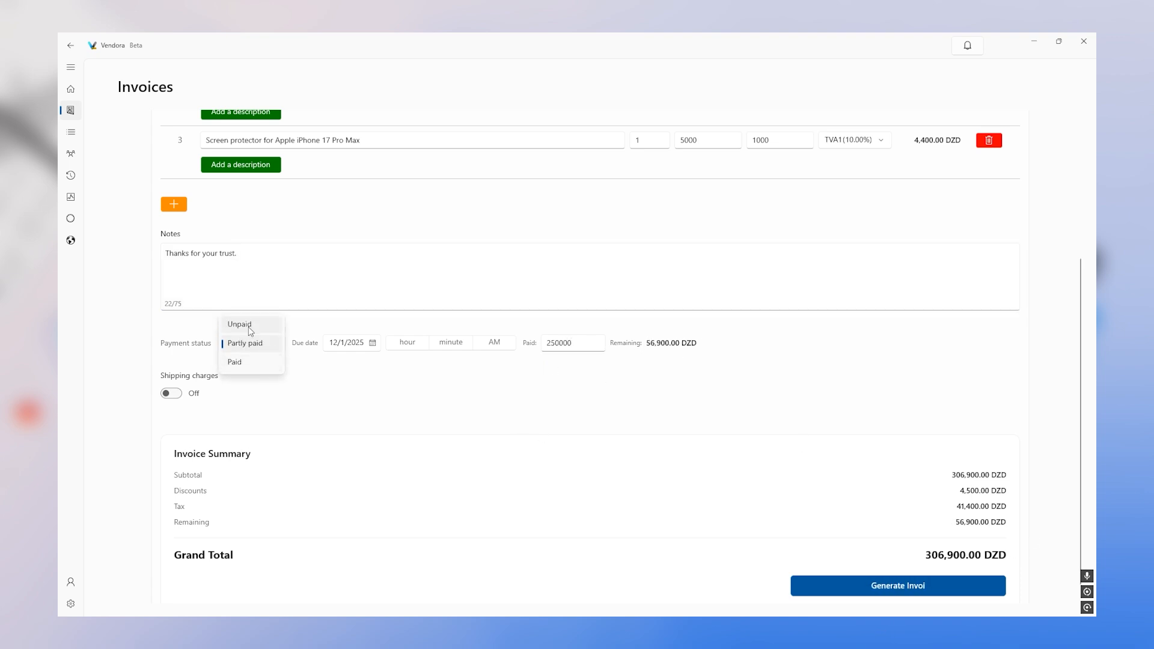
left_click(248, 363)
left_click(172, 393)
left_click(274, 400)
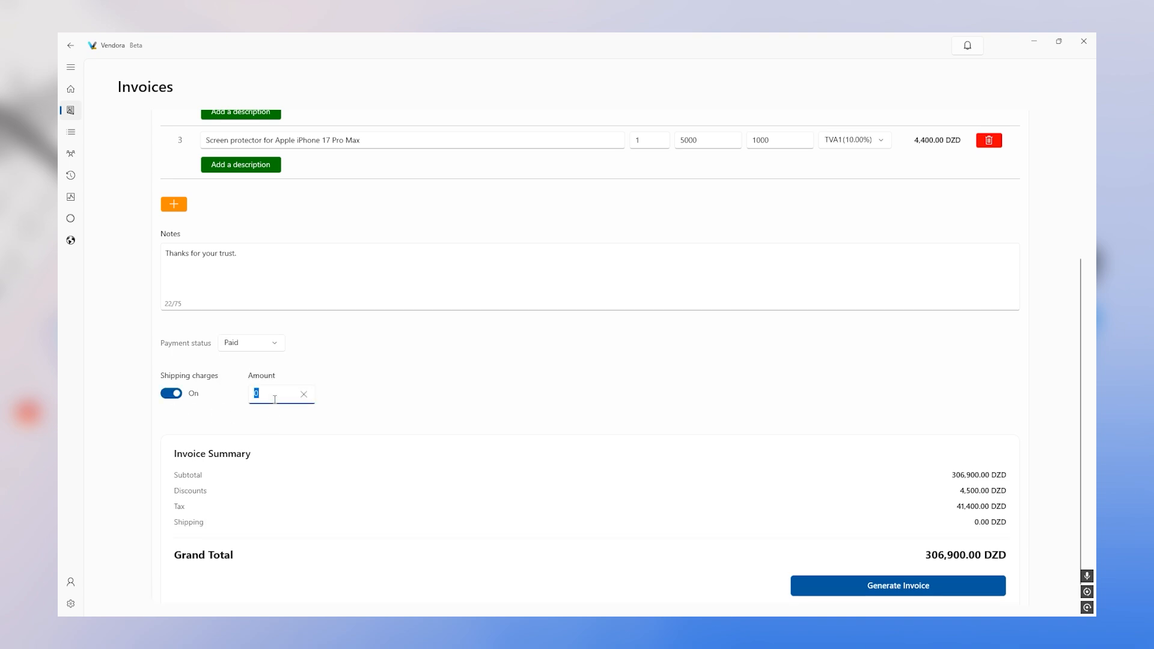
type("2500")
left_click(341, 357)
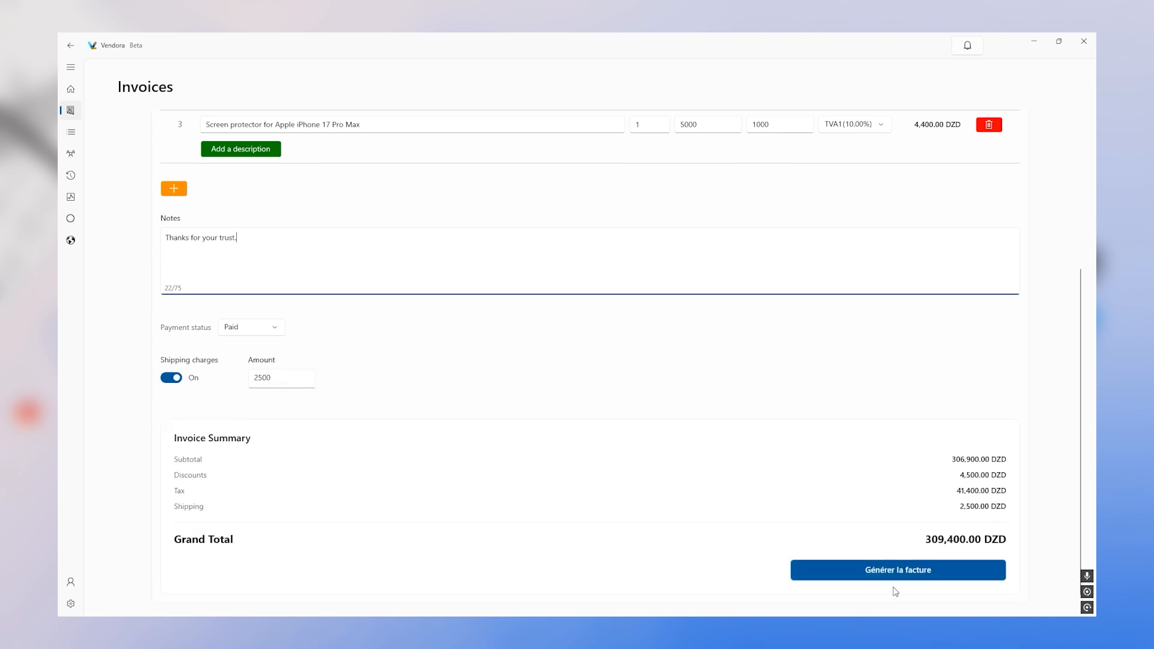
left_click(901, 576)
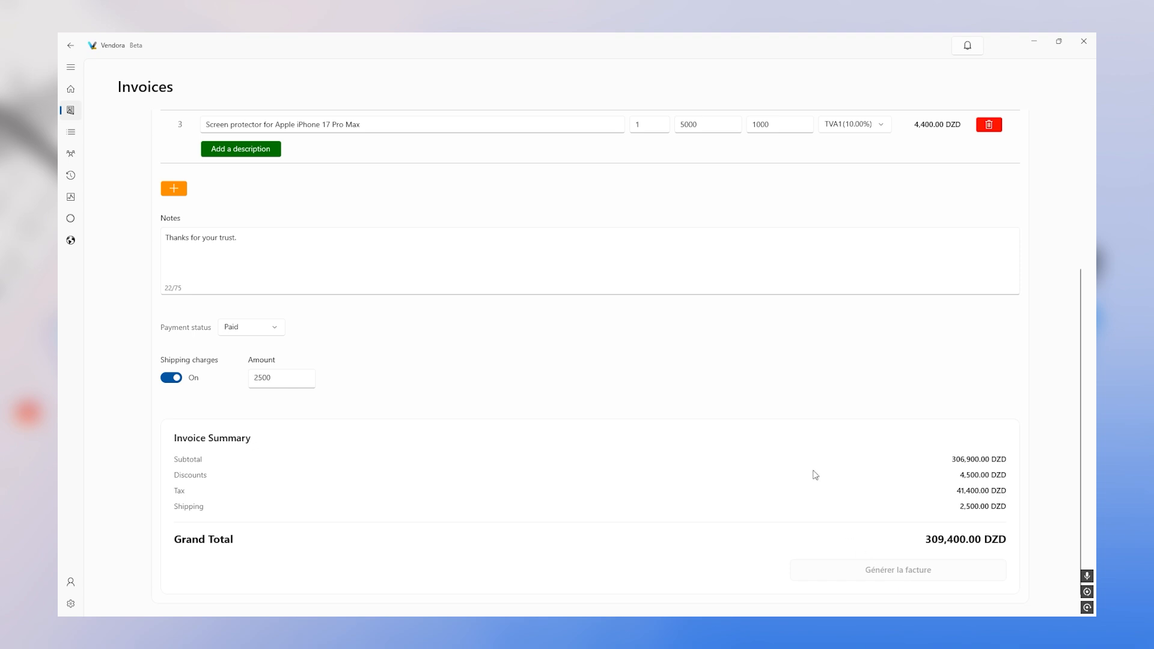
- Accept the one-trial-per-account terms, start the free trial, and generate the invoice
left_click(447, 465)
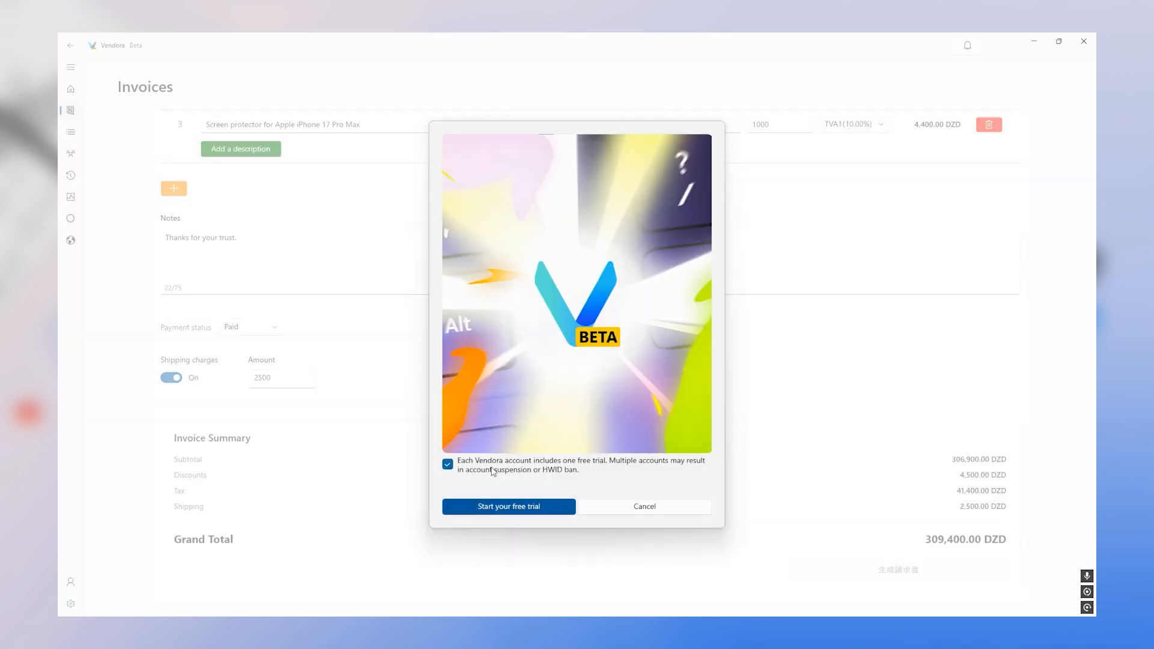
left_click(527, 507)
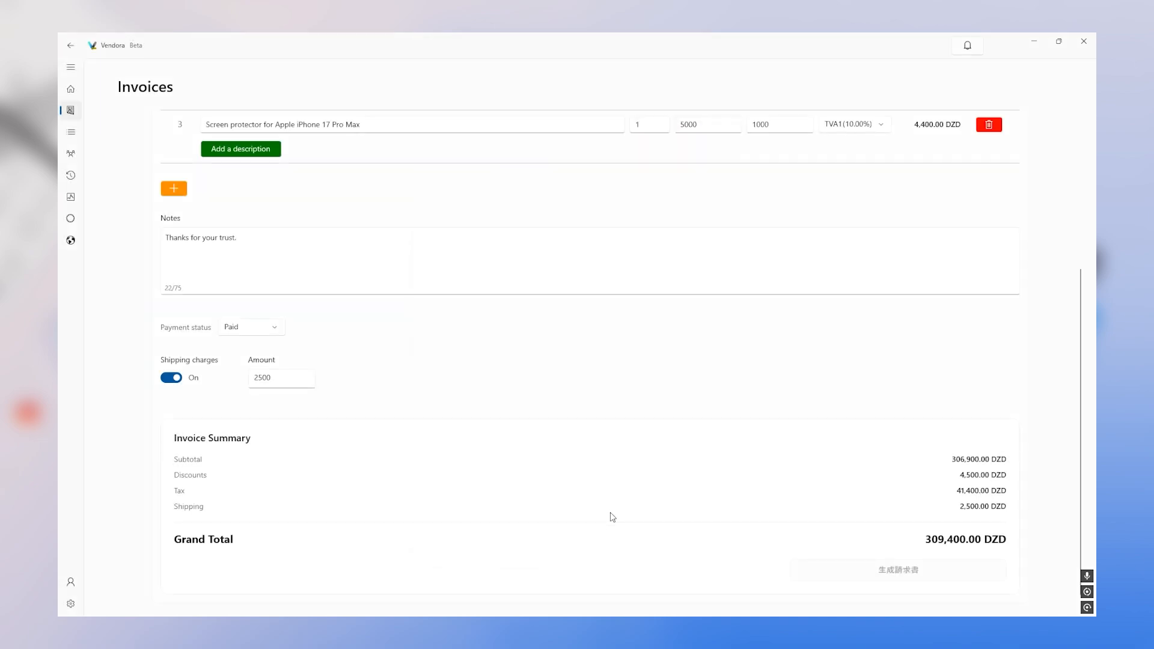
left_click(894, 572)
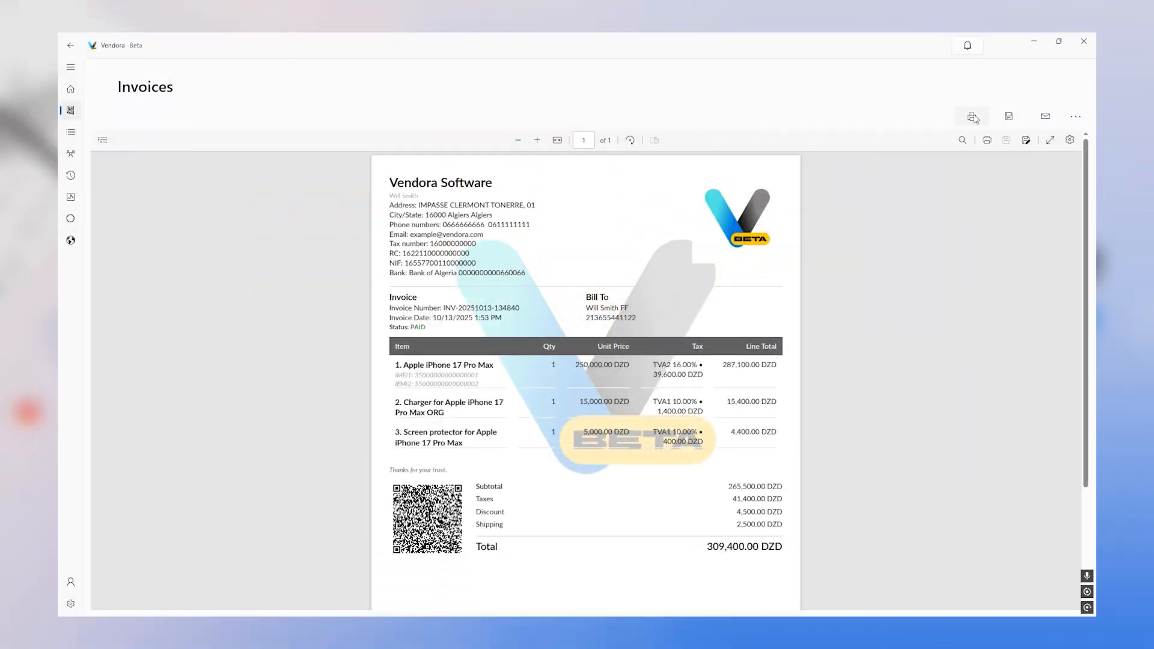
- Print the invoice to PDF, email it to the customer, and view its details in Logs
left_click(973, 116)
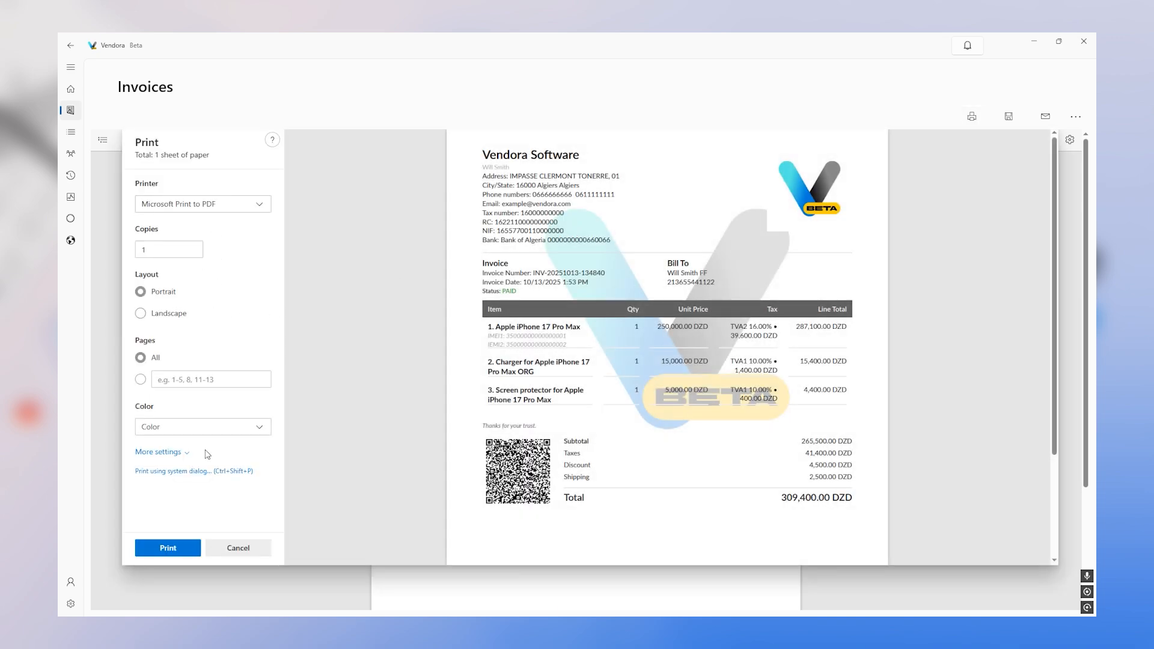
left_click(166, 551)
left_click(1046, 117)
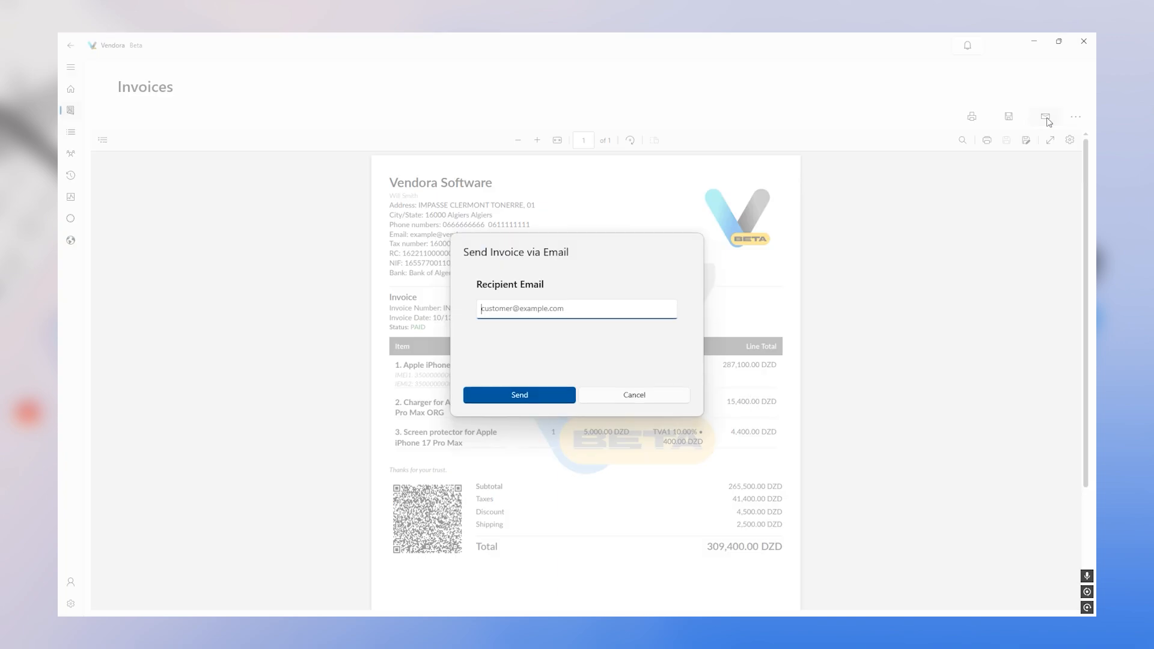
left_click(519, 395)
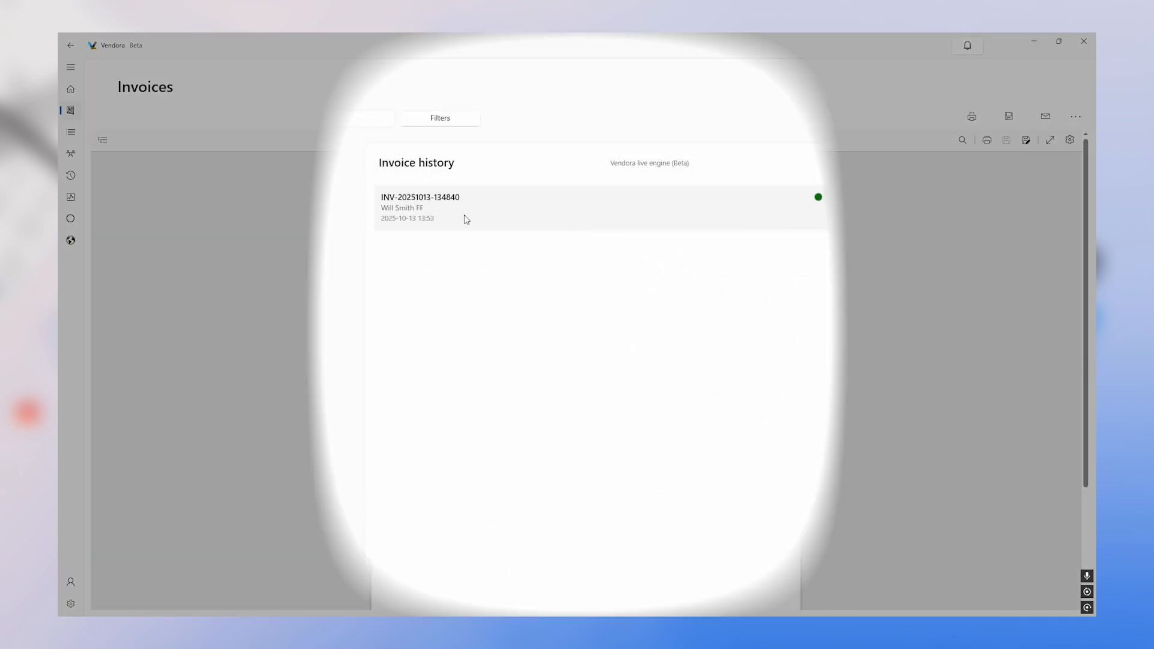
left_click(464, 217)
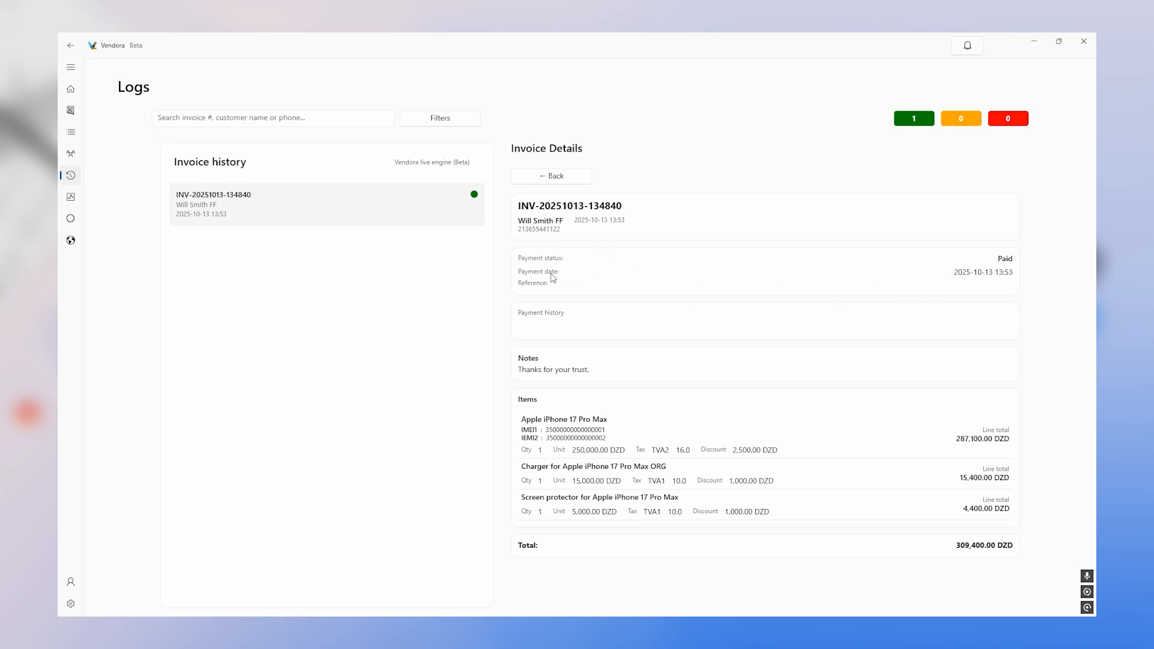
- Preview the logged invoice's PDF, then open it for editing and regenerate it
right_click(270, 194)
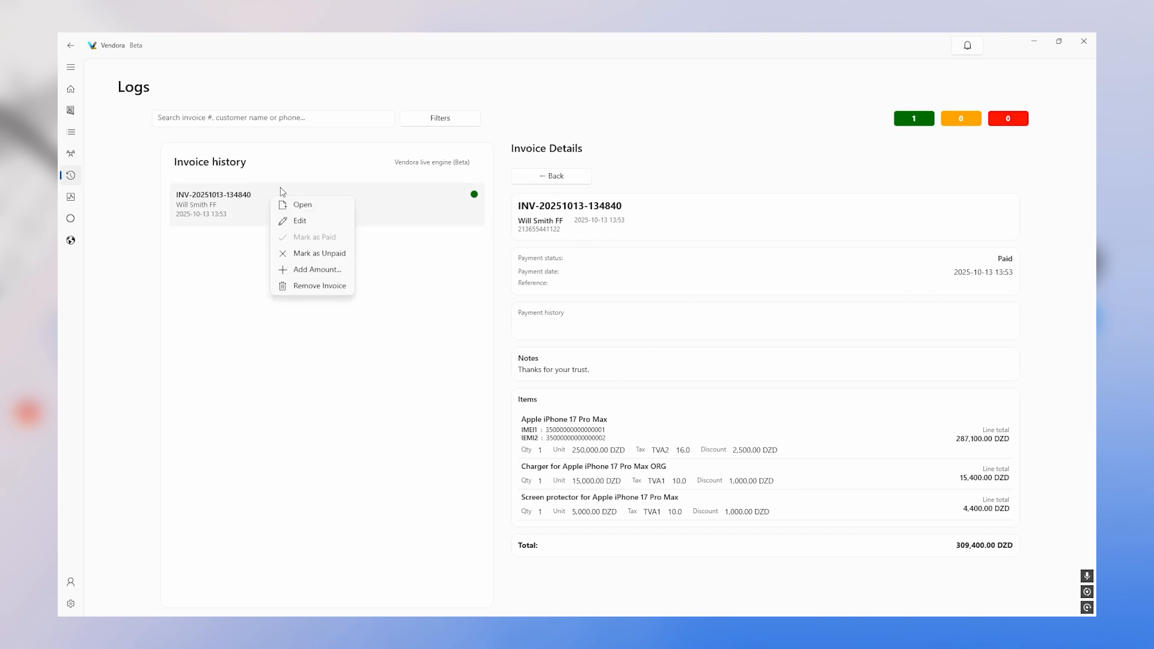
left_click(316, 204)
key("Escape")
right_click(446, 202)
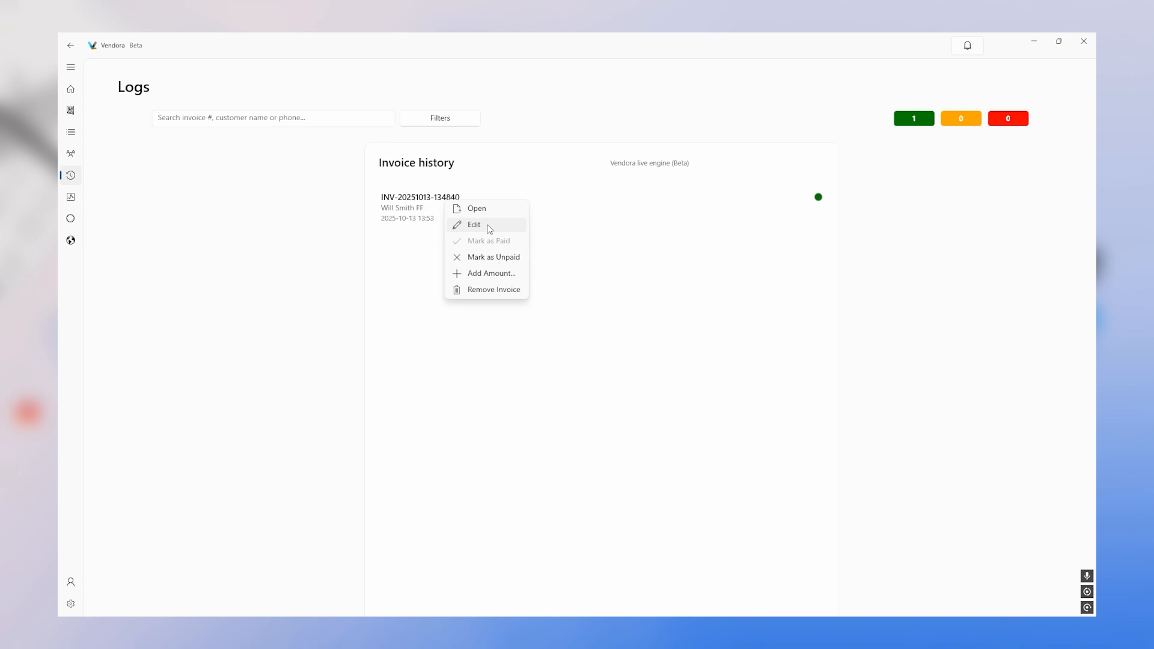
left_click(490, 224)
scroll(301, 333, "down", 4)
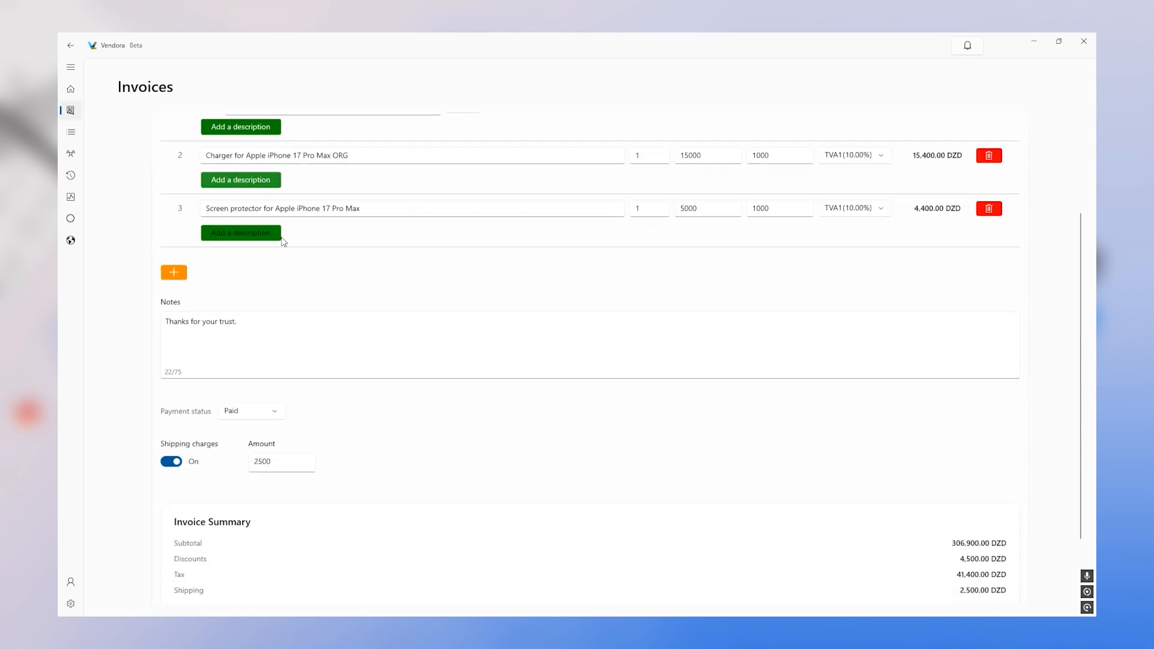
left_click(898, 569)
- Mark the invoice Unpaid, then Paid again, and request its permanent removal
right_click(416, 208)
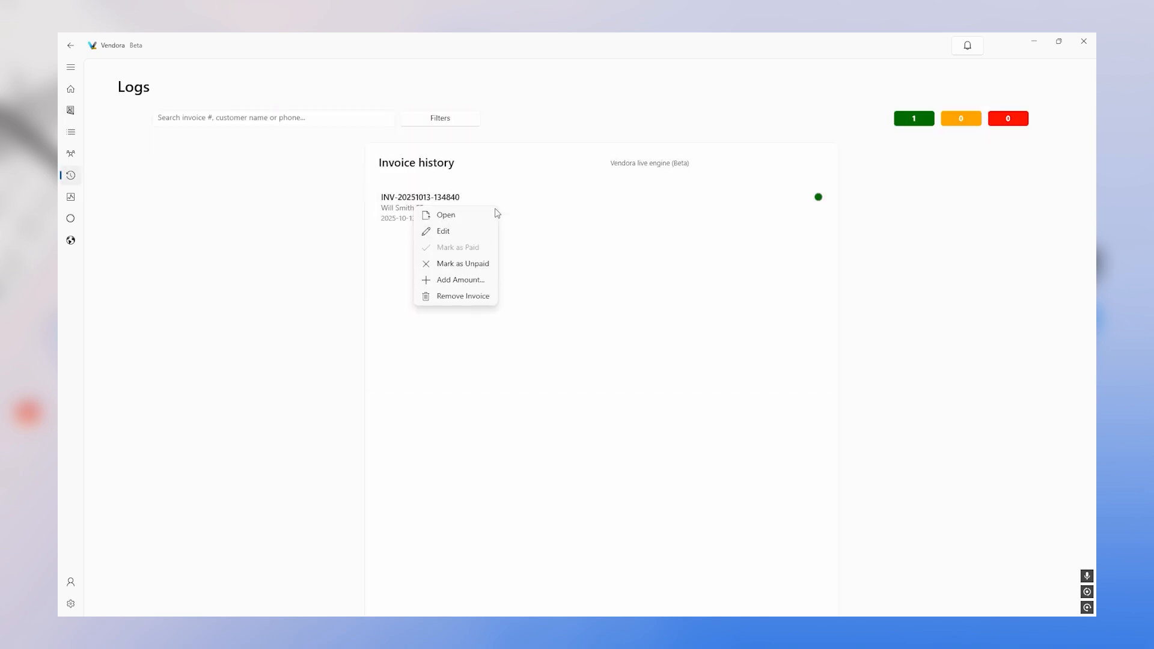
left_click(472, 264)
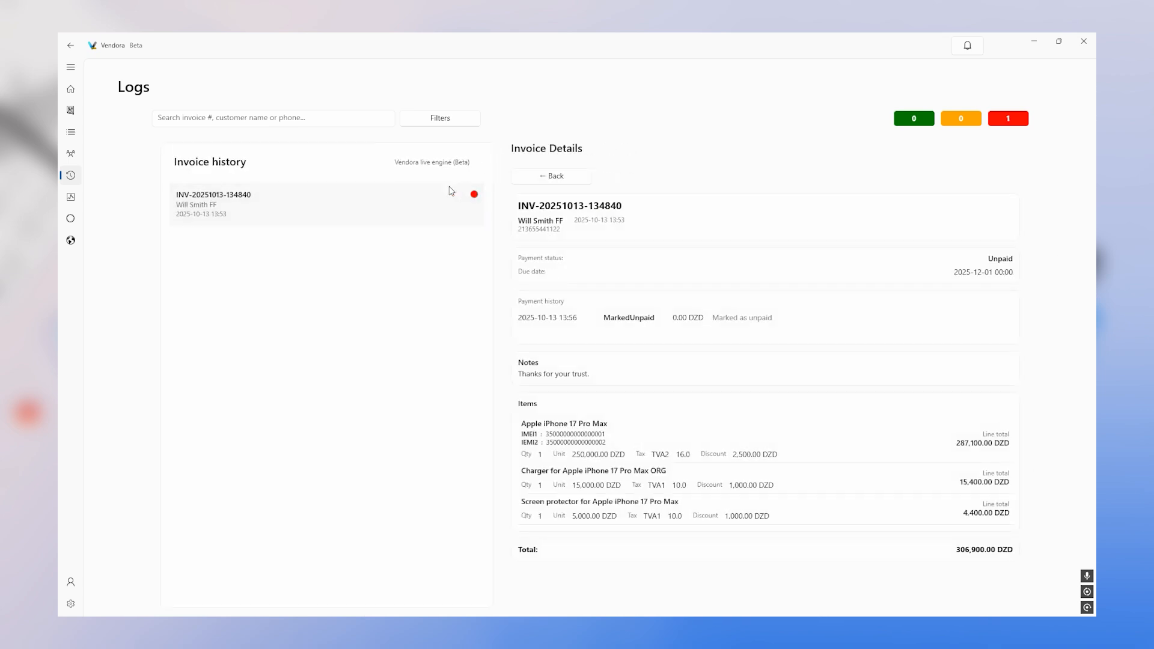
right_click(414, 207)
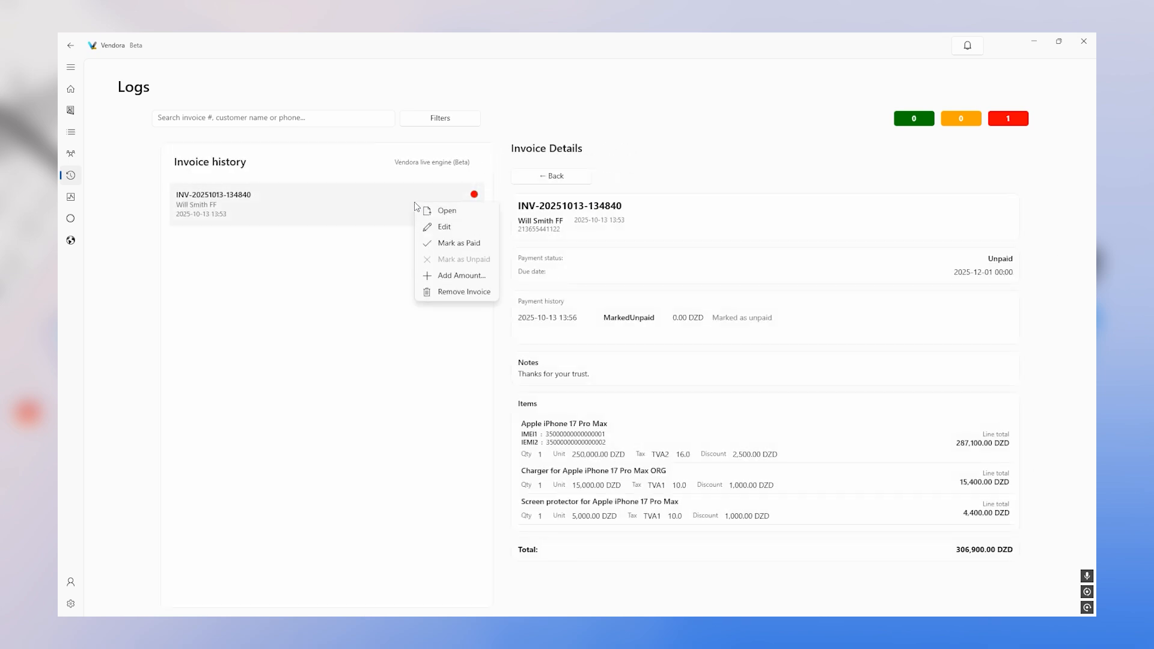
left_click(467, 245)
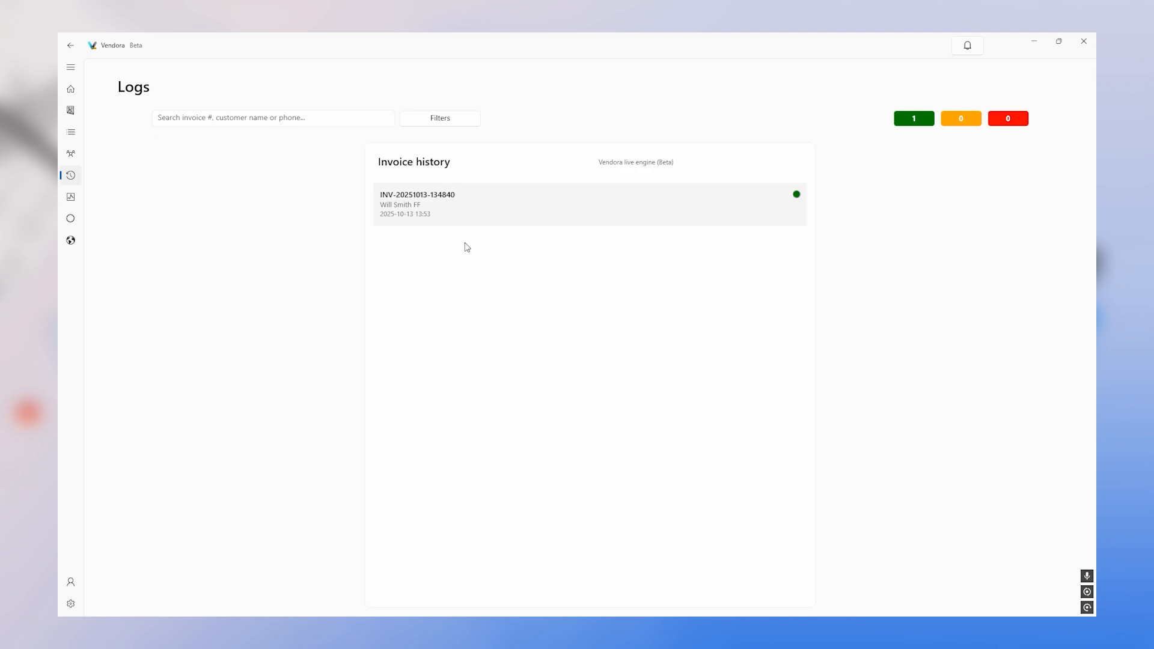
left_click(428, 209)
right_click(425, 208)
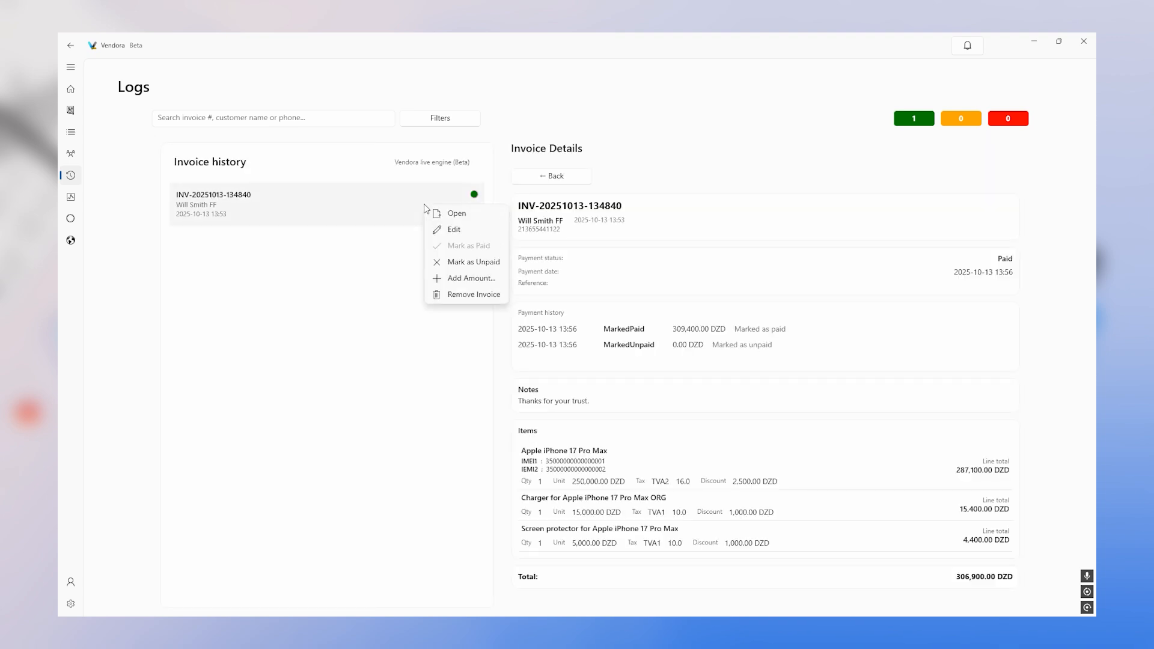
left_click(497, 295)
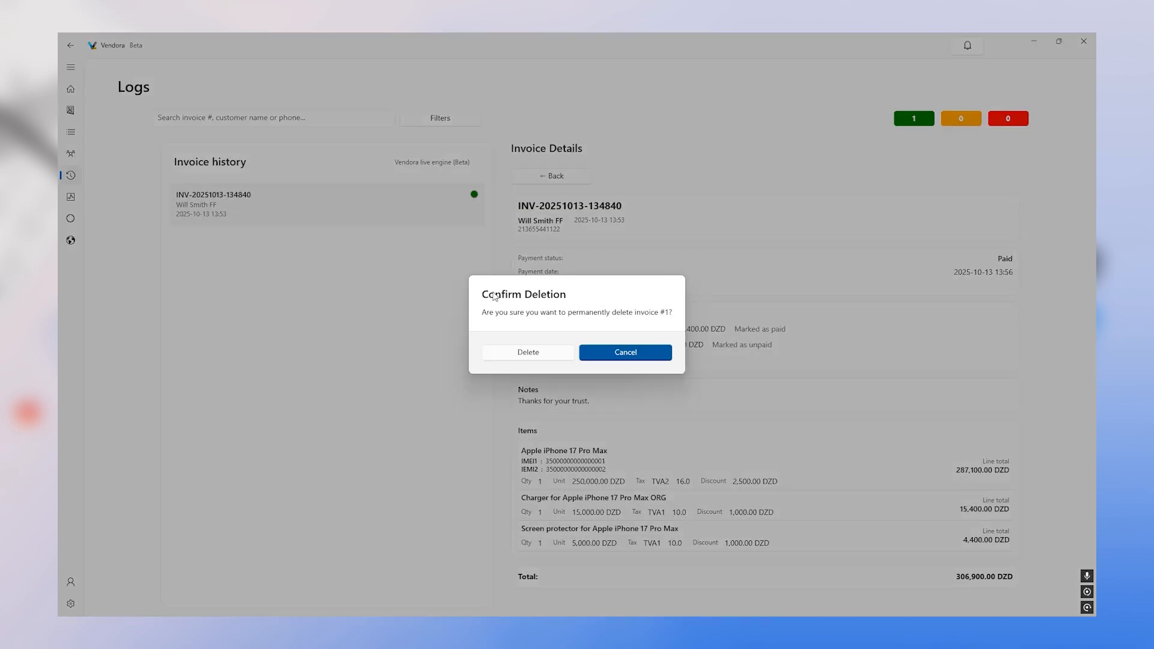